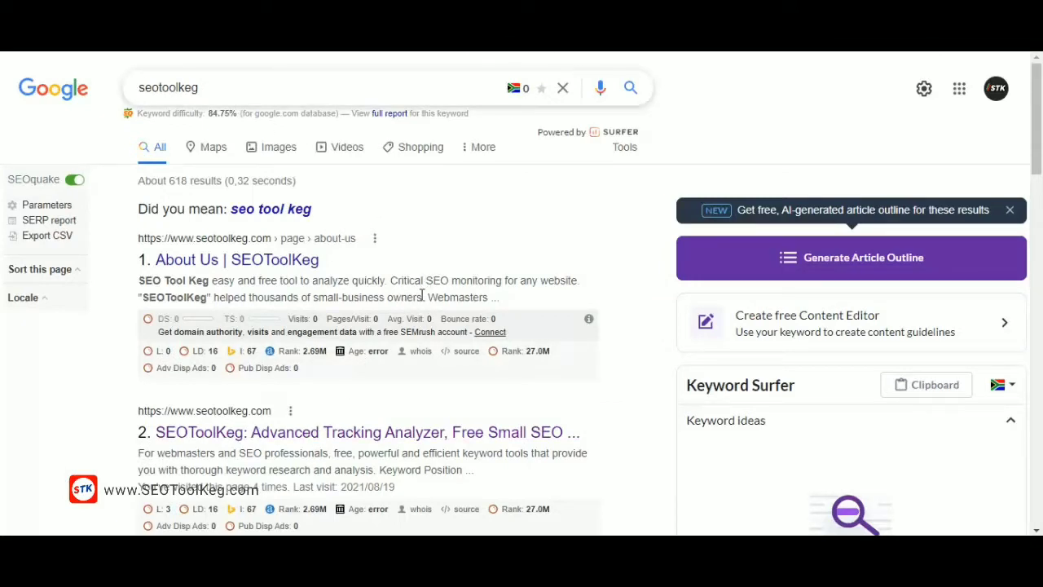
# - Open the SEOToolKeg home page from the search results and go to its Reverse Image Search tool
pyautogui.click(334, 440)
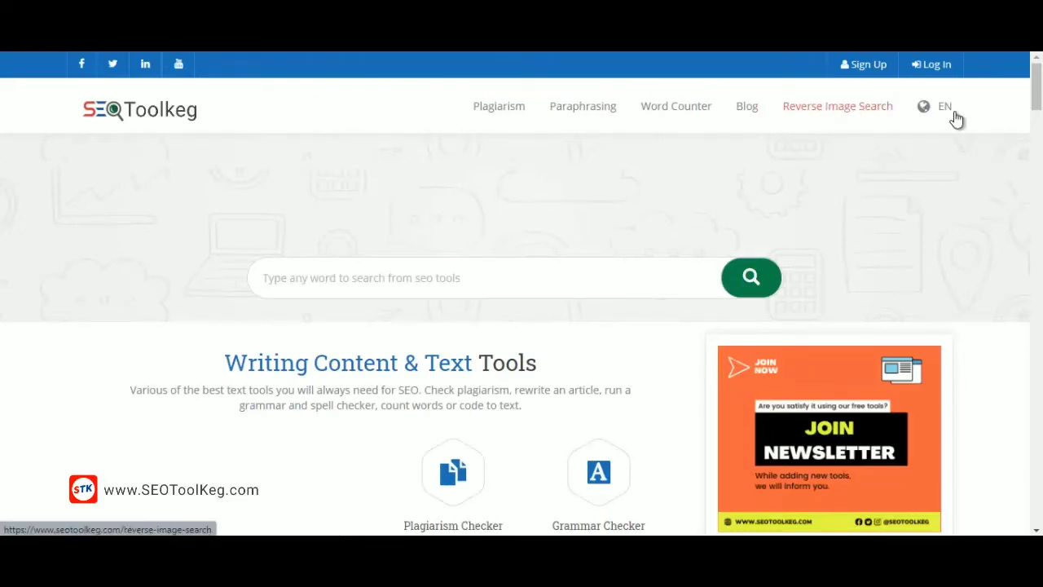
pyautogui.moveTo(1034, 81); pyautogui.dragTo(1035, 477)
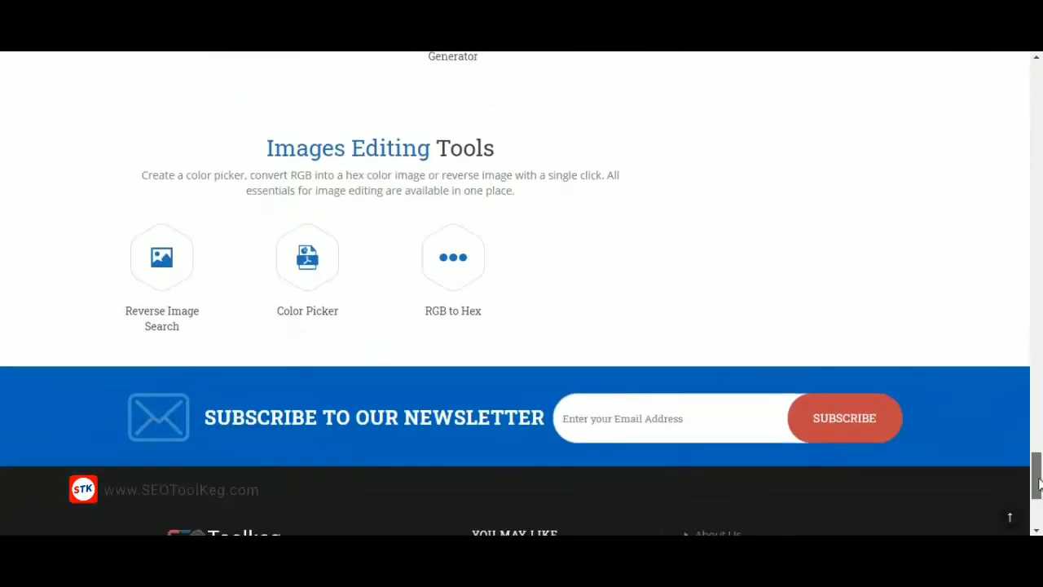
pyautogui.click(158, 273)
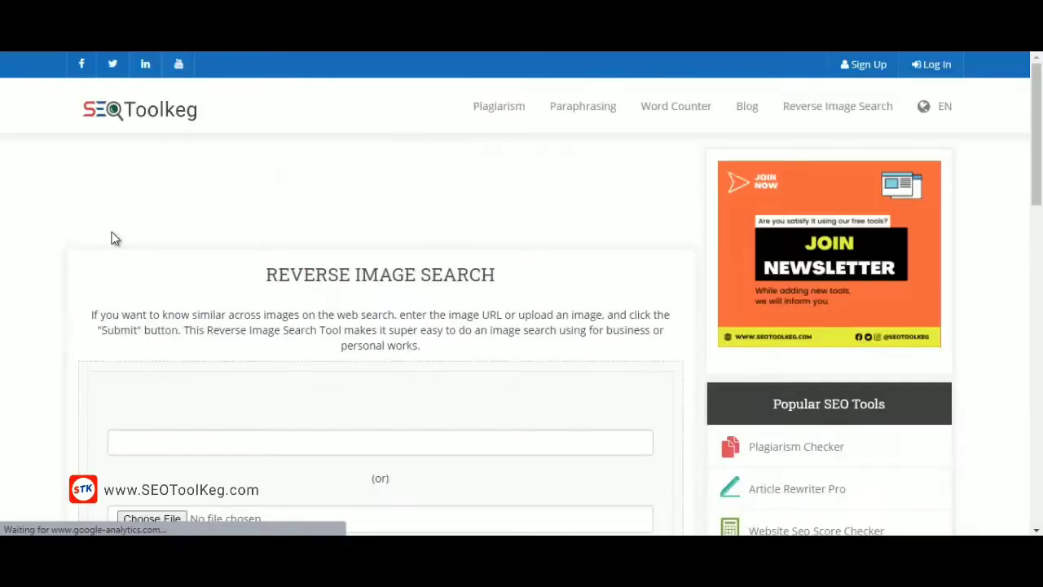
pyautogui.scroll(-2, 106, 235)
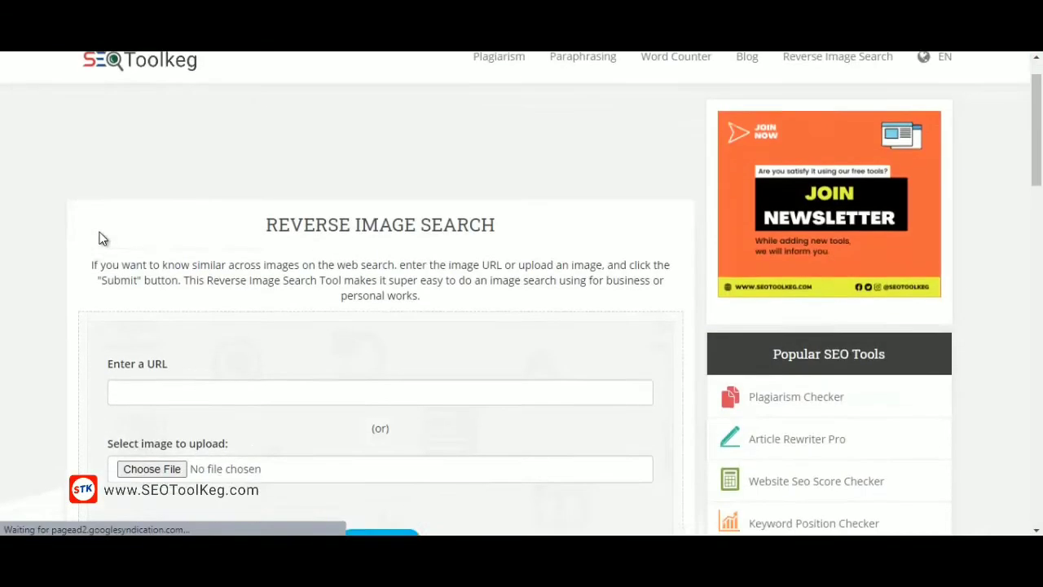
# - Switch to Pexels and download the white SEO letter tiles photo in Small size (640 x 484) as pexels-freeboilergrants-7119258.jpg
pyautogui.moveTo(324, 123); pyautogui.dragTo(496, 120)
pyautogui.click(495, 124)
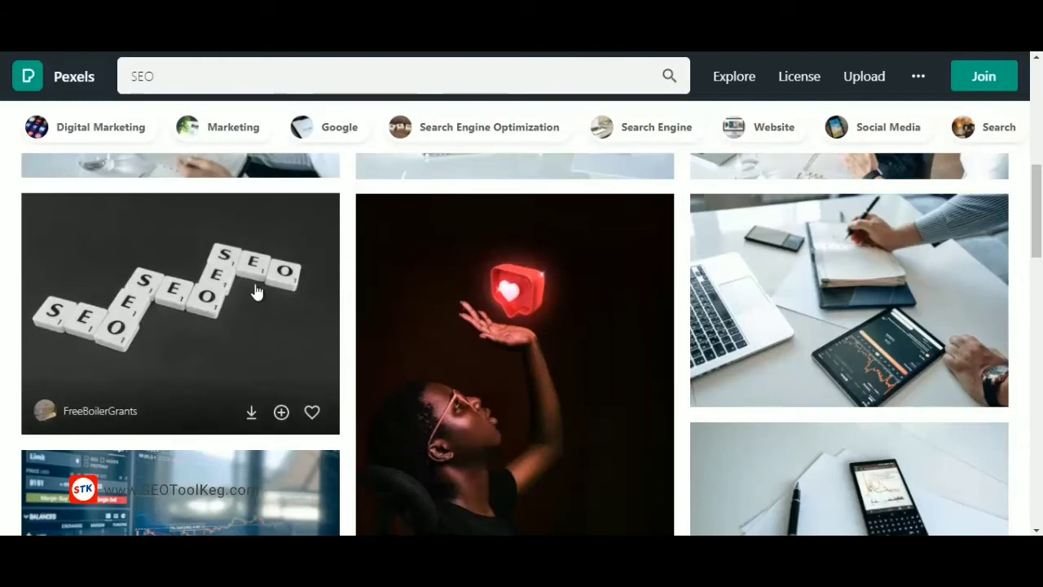
pyautogui.click(184, 297)
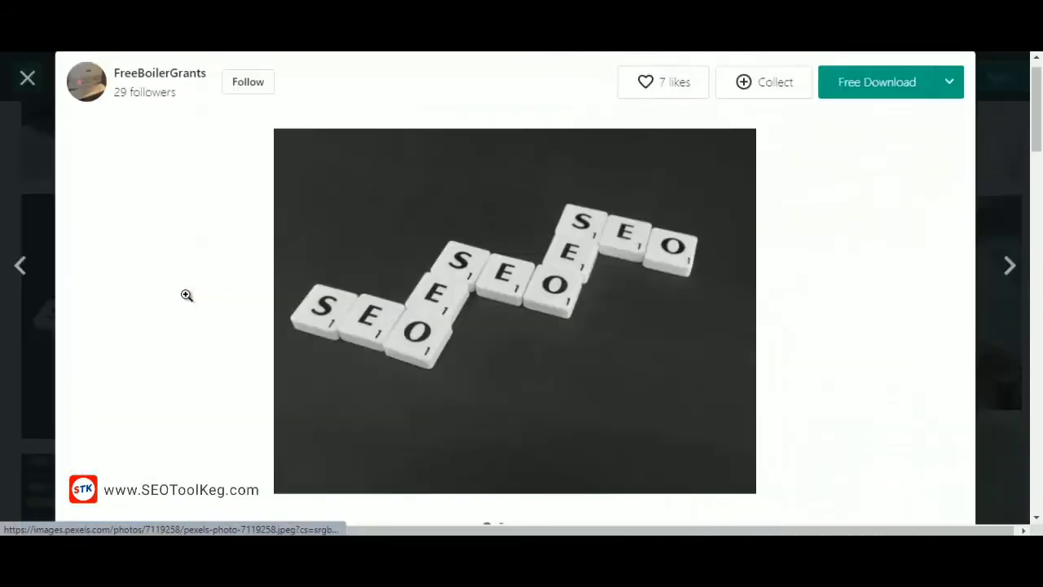
pyautogui.click(950, 82)
pyautogui.click(945, 97)
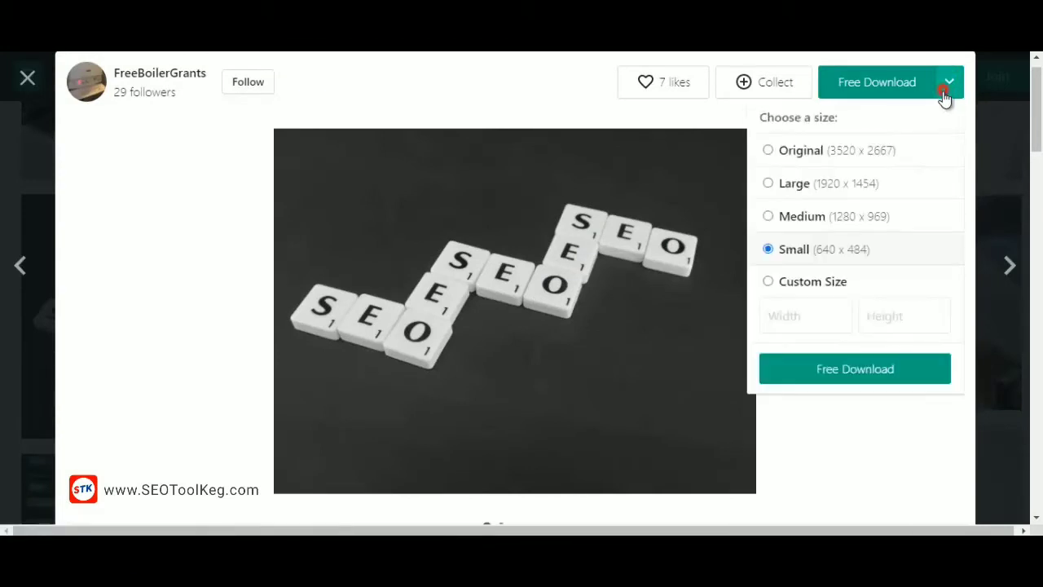
pyautogui.click(871, 363)
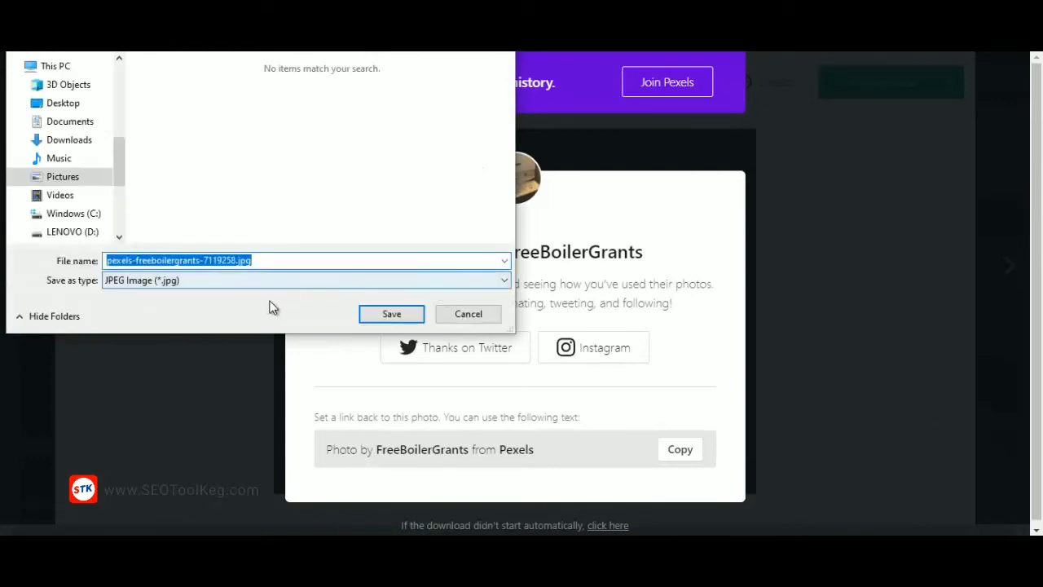
pyautogui.click(384, 317)
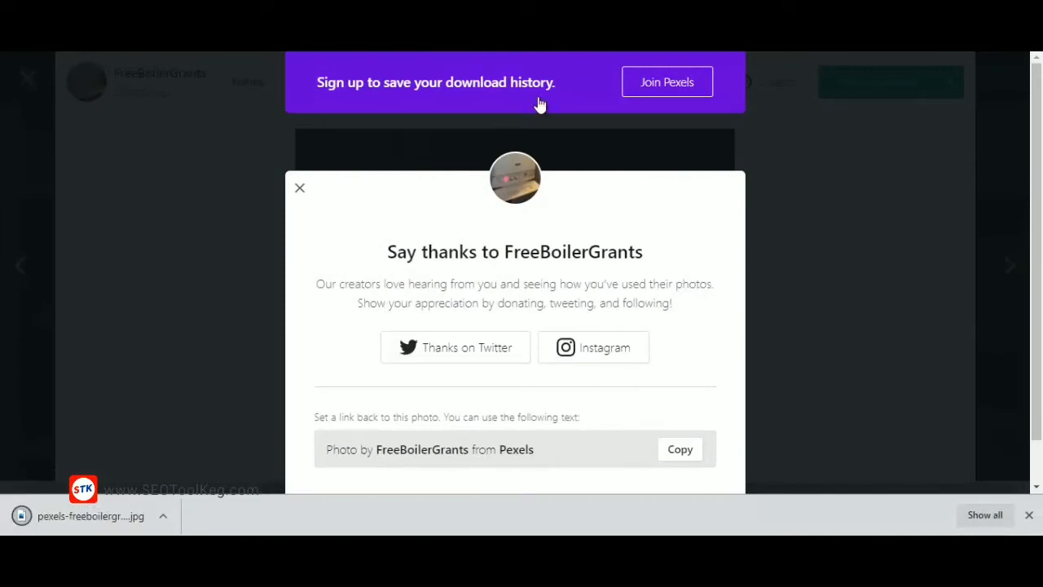
# - Return to SEOToolKeg's Reverse Image Search and submit the downloaded pexels-freeboilergrants-7119258.jpg for searching
pyautogui.click(554, 32)
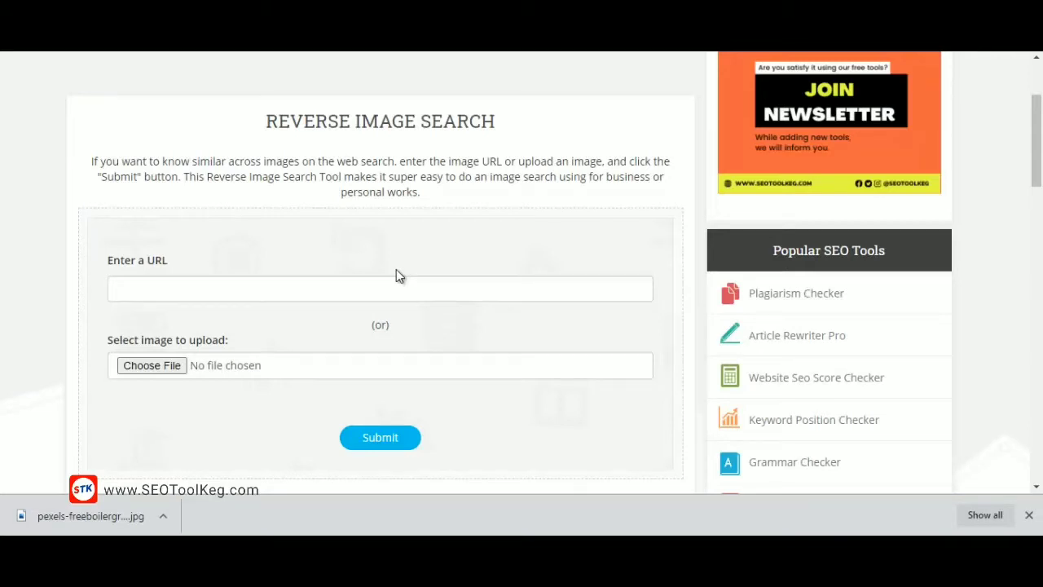
pyautogui.moveTo(88, 513); pyautogui.dragTo(160, 371)
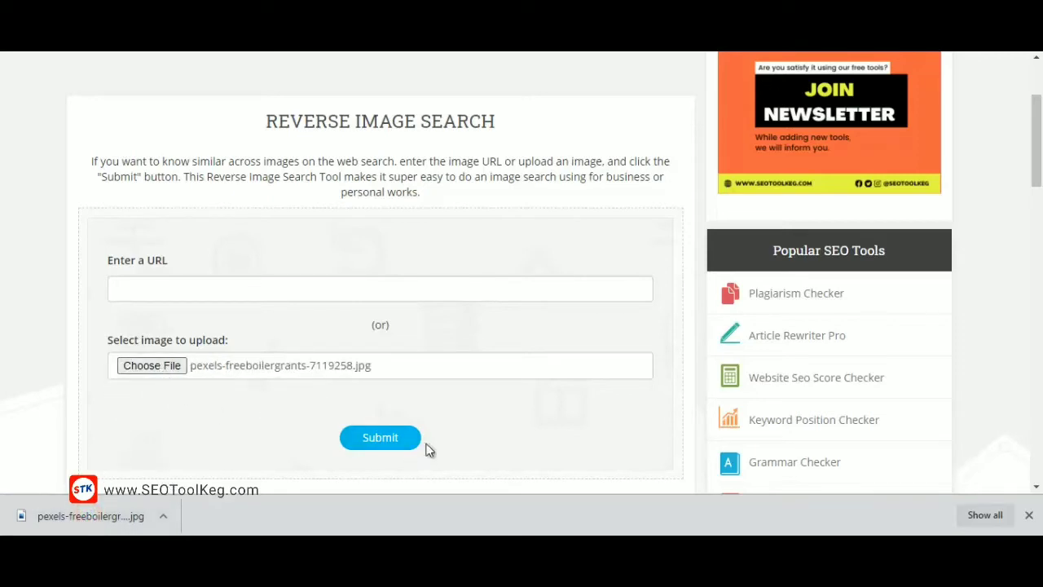
pyautogui.click(380, 444)
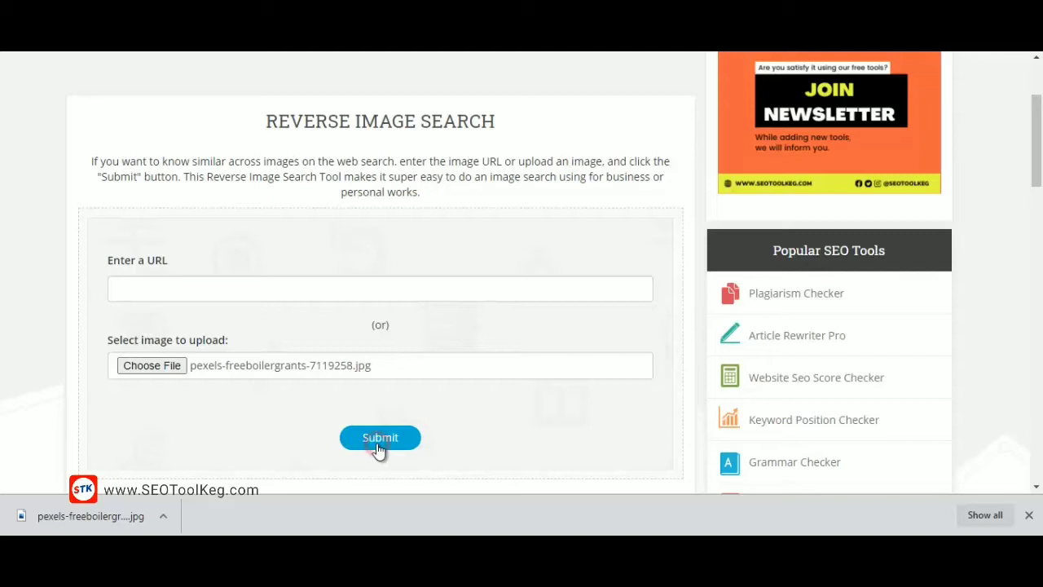
pyautogui.click(1030, 517)
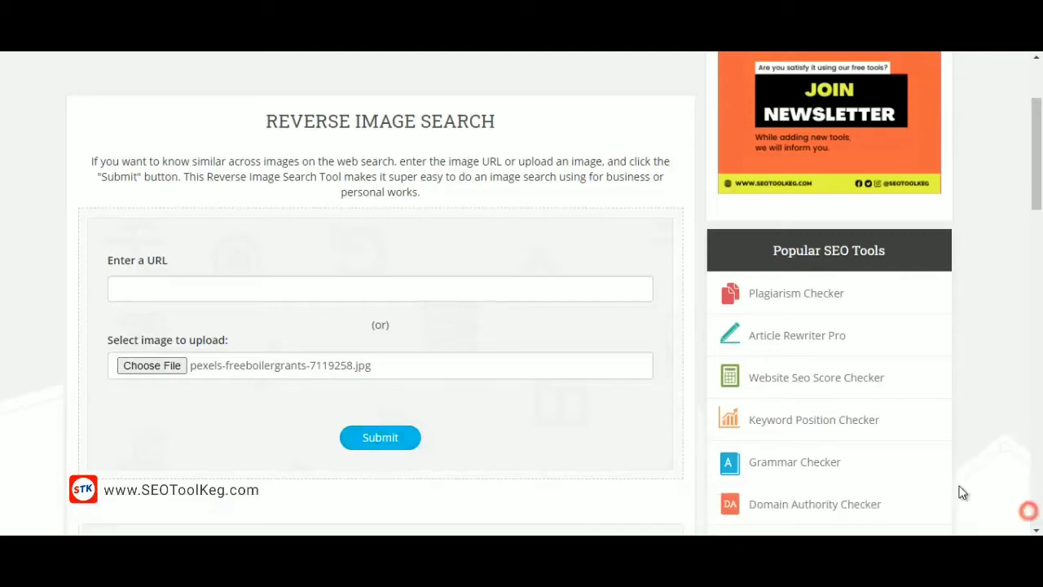
# - Check the Google matches for the uploaded SEO tiles photo and look through all sizes of the image
pyautogui.scroll(-2, 310, 358)
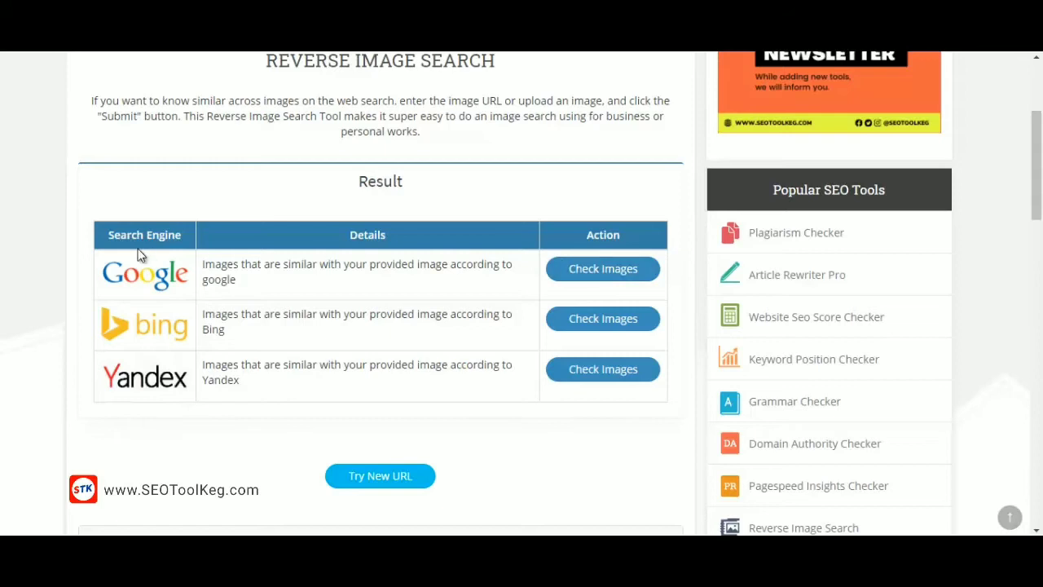
pyautogui.click(602, 270)
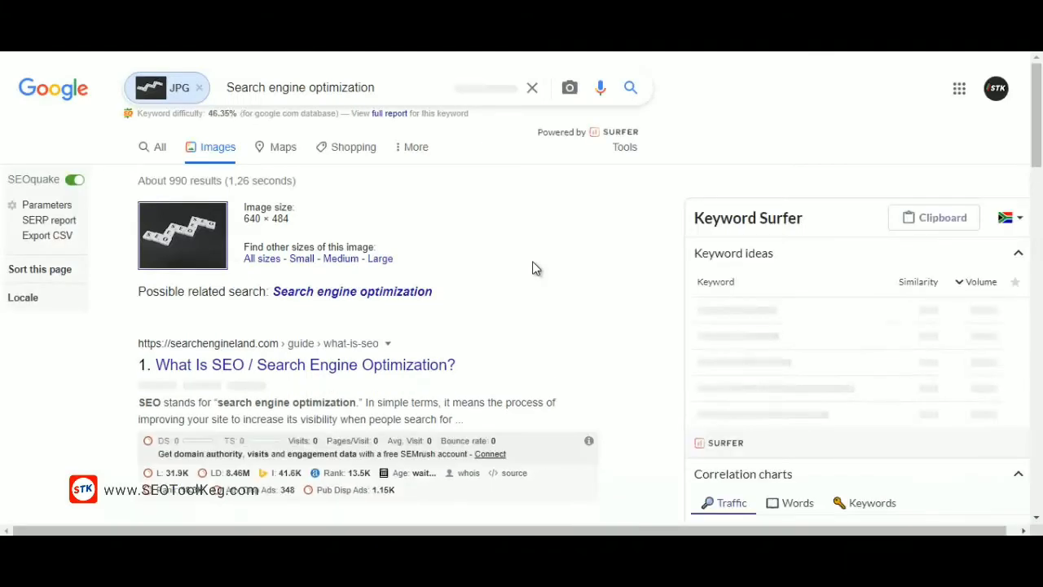
pyautogui.click(256, 259)
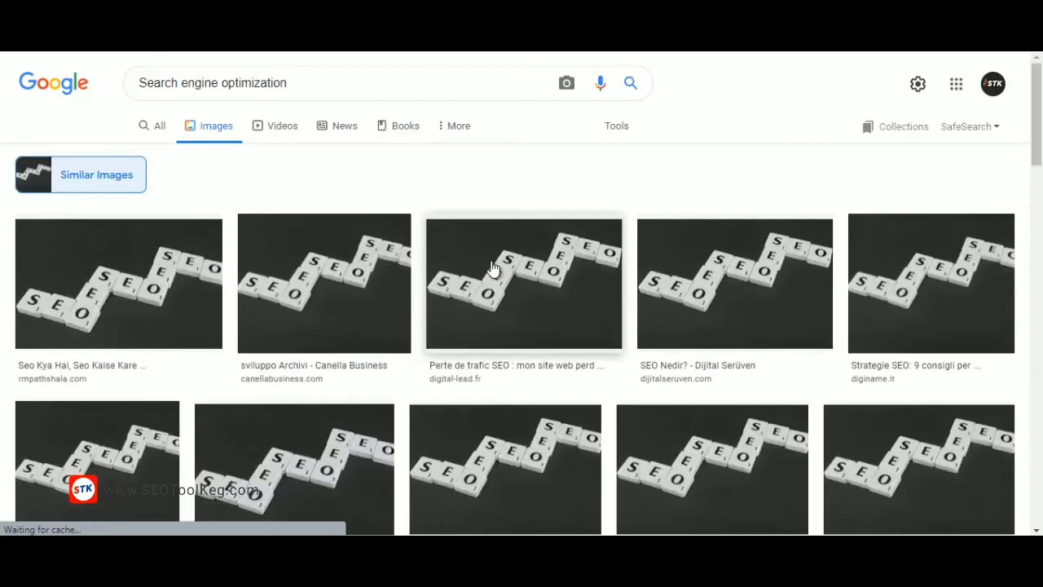
pyautogui.moveTo(1039, 126); pyautogui.dragTo(1037, 357)
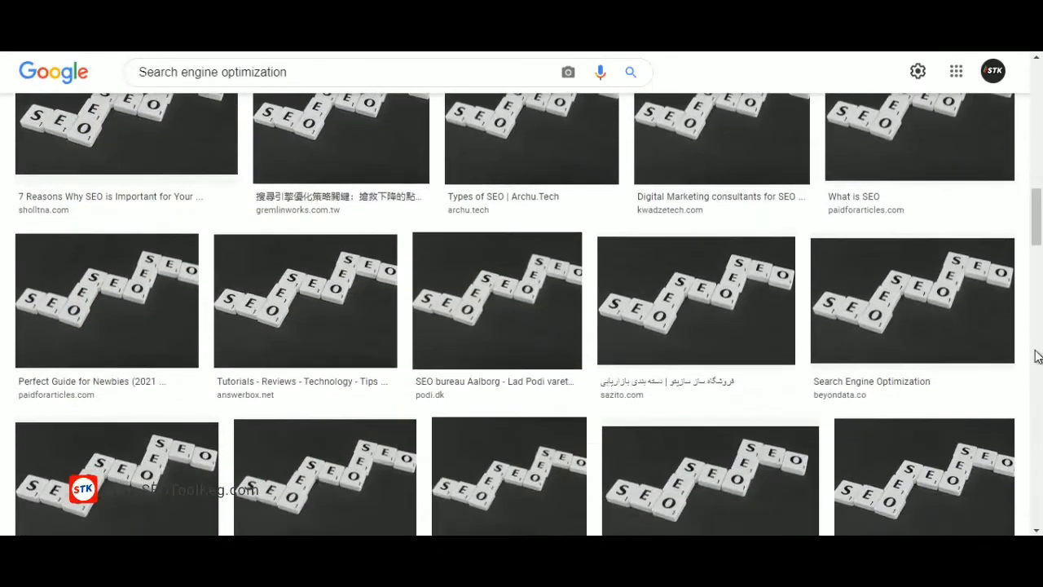
pyautogui.moveTo(1038, 202); pyautogui.dragTo(1038, 468)
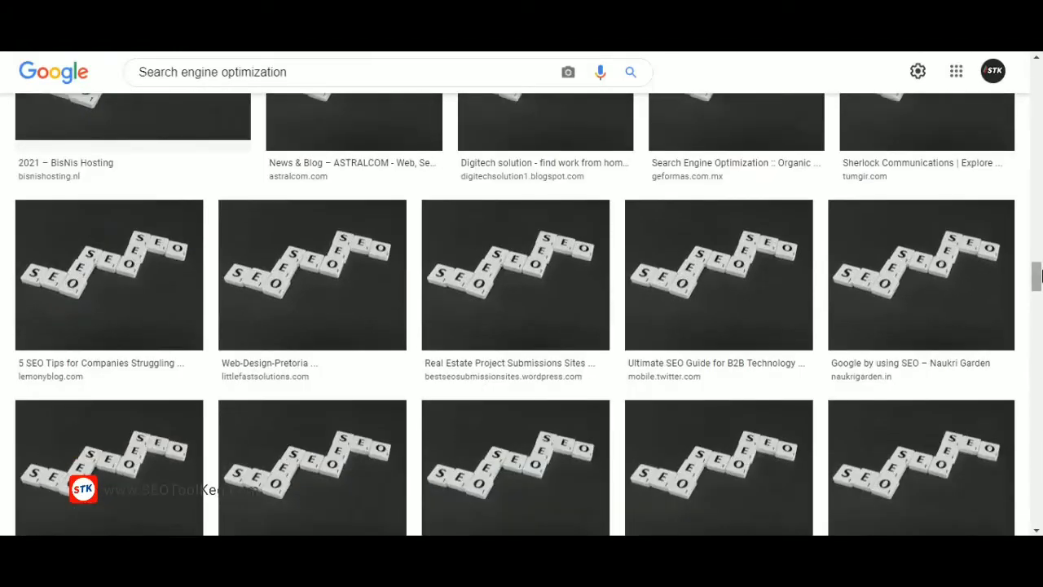
pyautogui.moveTo(1035, 289); pyautogui.dragTo(1039, 446)
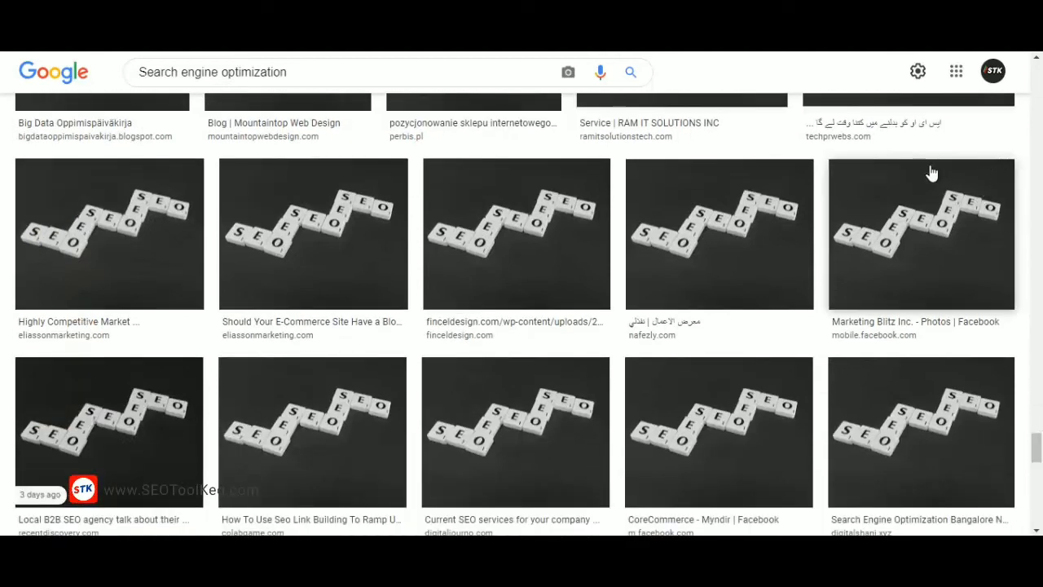
pyautogui.scroll(-5, 917, 191)
pyautogui.scroll(-5, 891, 228)
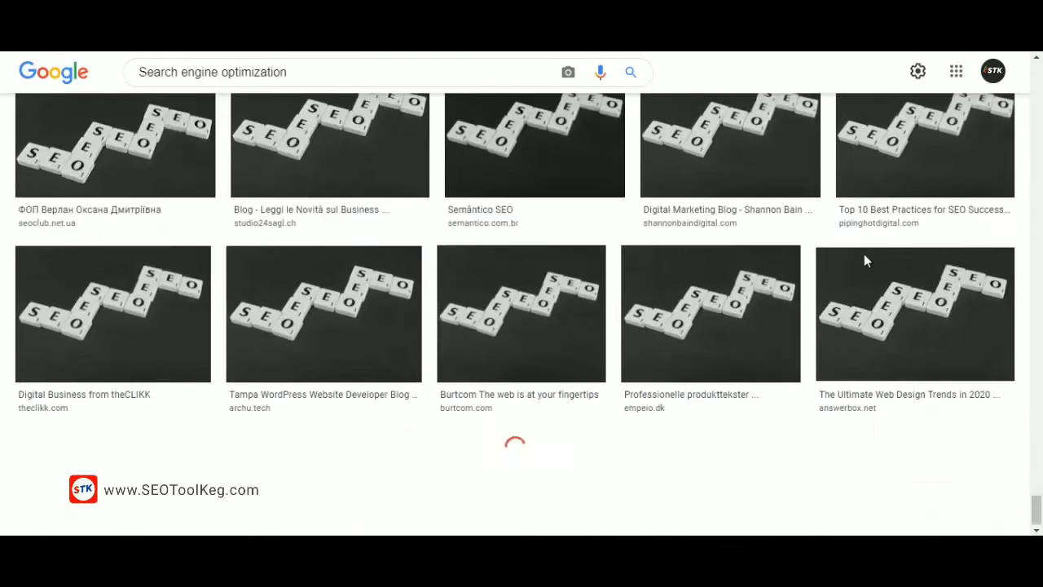
pyautogui.scroll(-7, 865, 261)
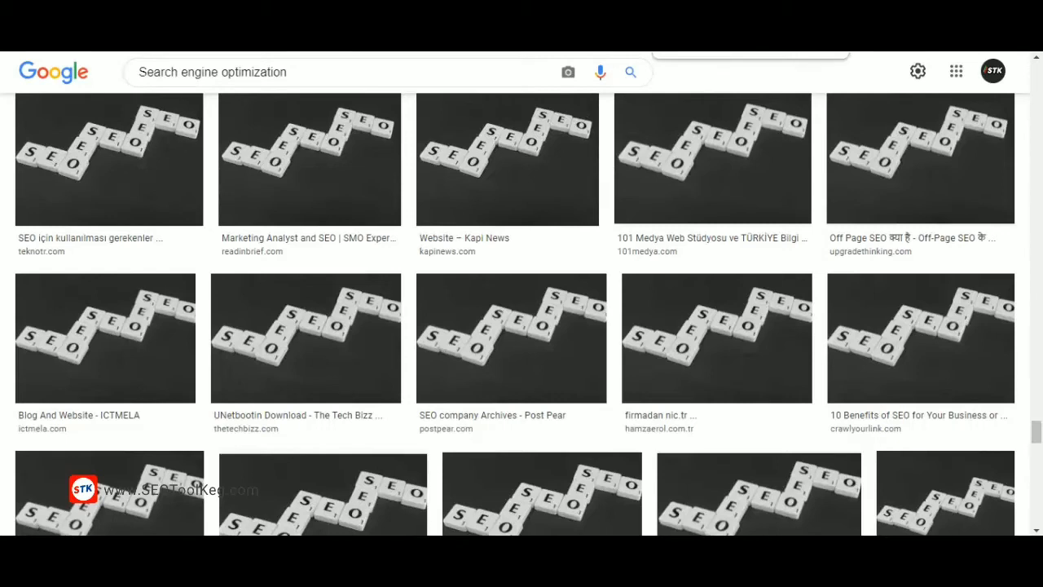
# - Switch to the Free Keyword Tools design in Canva and download it as the PNG file Free Keyword Tools.png
pyautogui.click(701, 10)
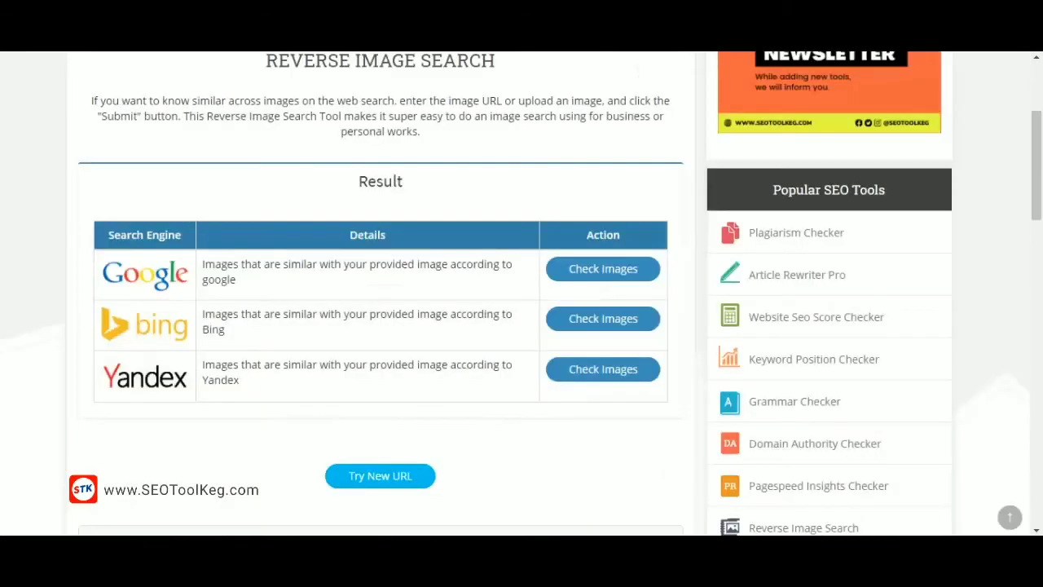
pyautogui.scroll(2, 519, 147)
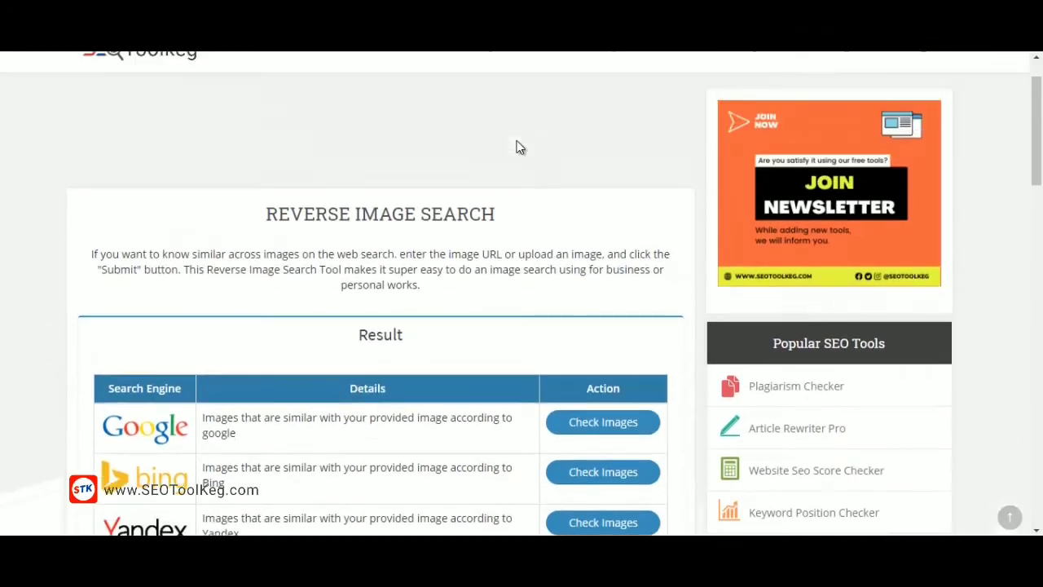
pyautogui.scroll(1, 536, 200)
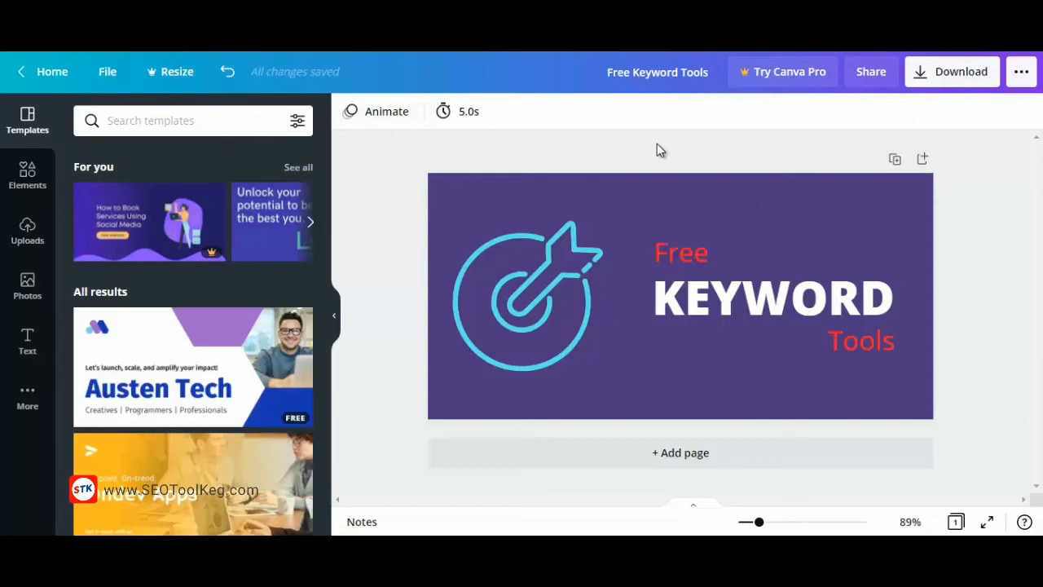
pyautogui.click(947, 72)
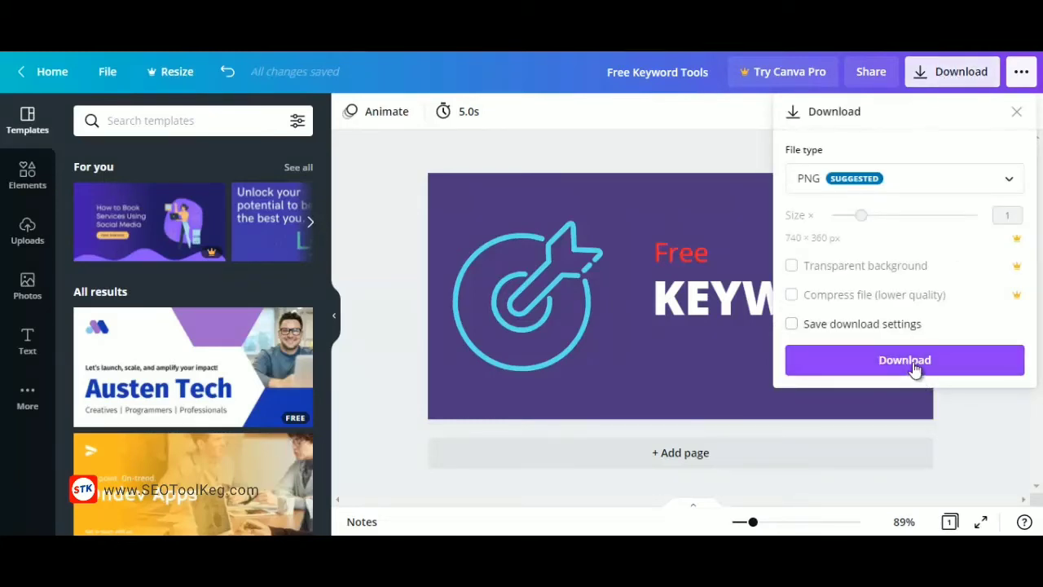
pyautogui.click(914, 364)
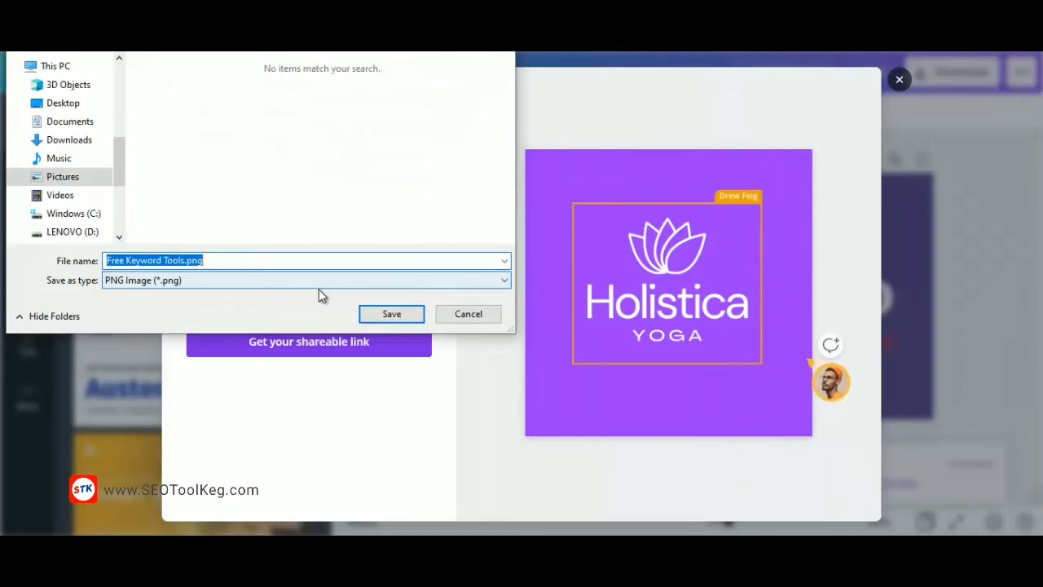
pyautogui.click(390, 316)
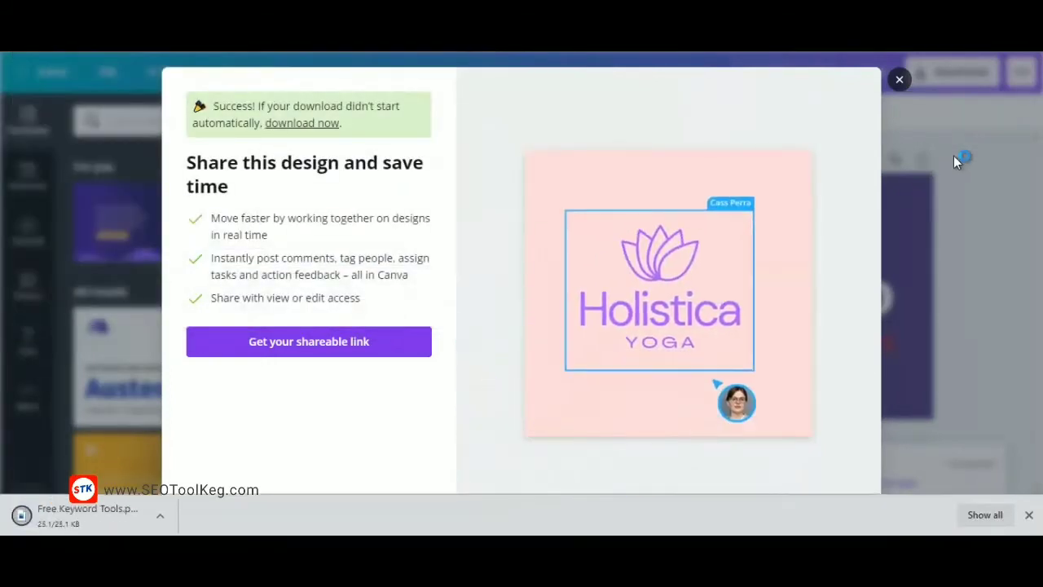
pyautogui.click(899, 79)
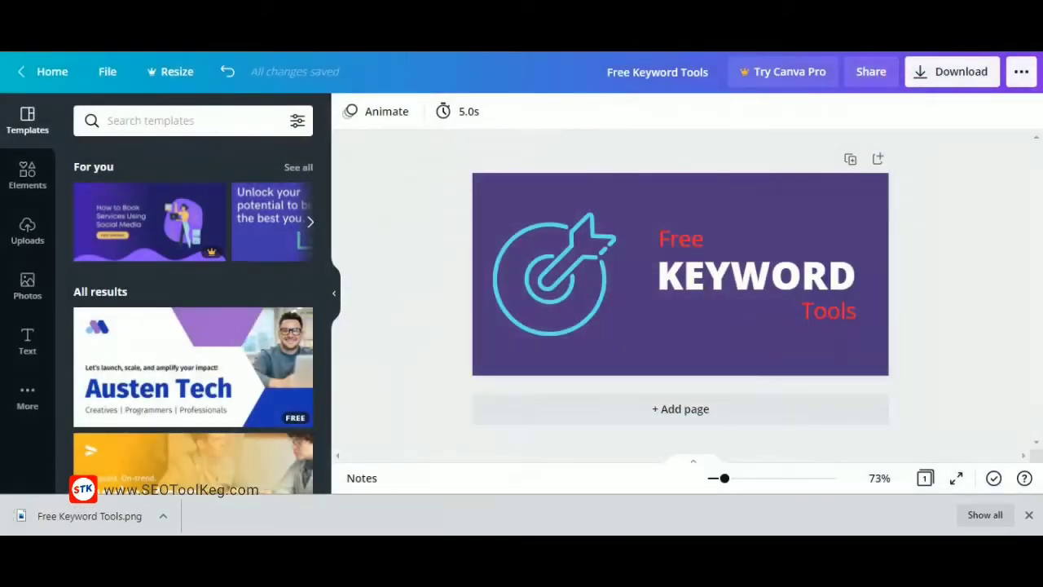
# - Start a new SEOToolKeg reverse image search with Free Keyword Tools.png and check its similar images on Google
pyautogui.click(407, 16)
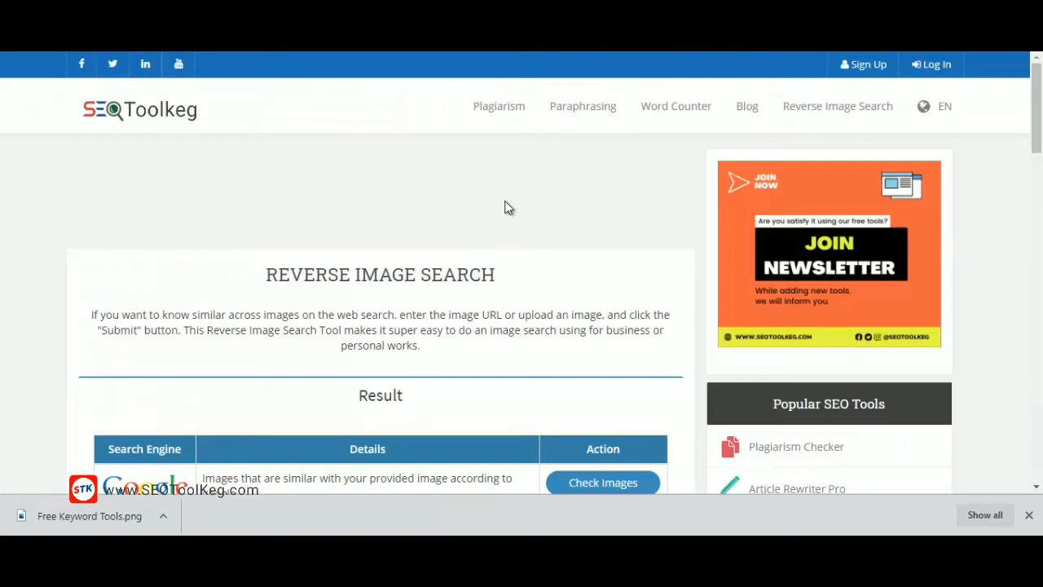
pyautogui.click(826, 107)
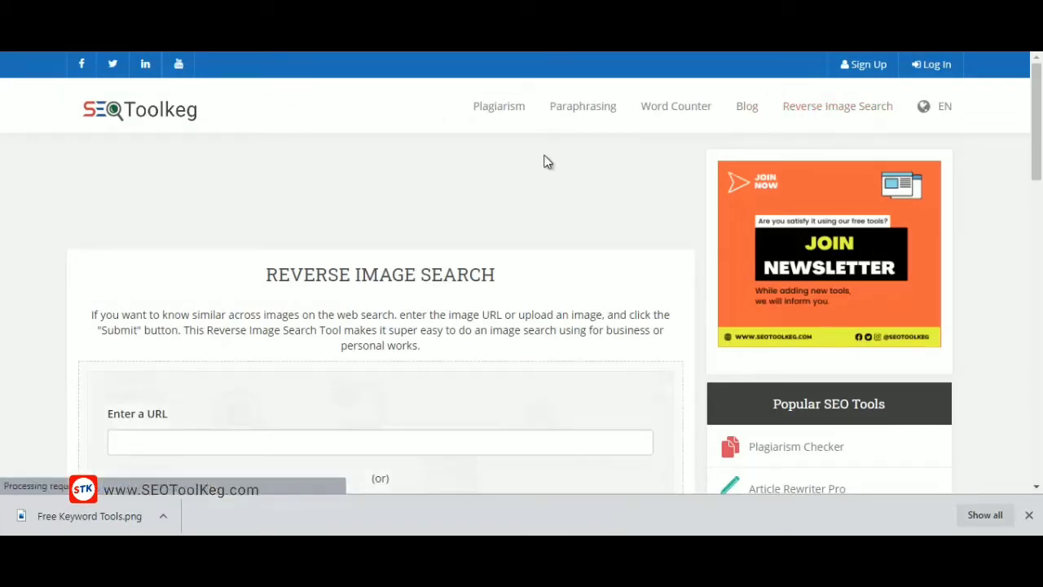
pyautogui.scroll(-3, 304, 245)
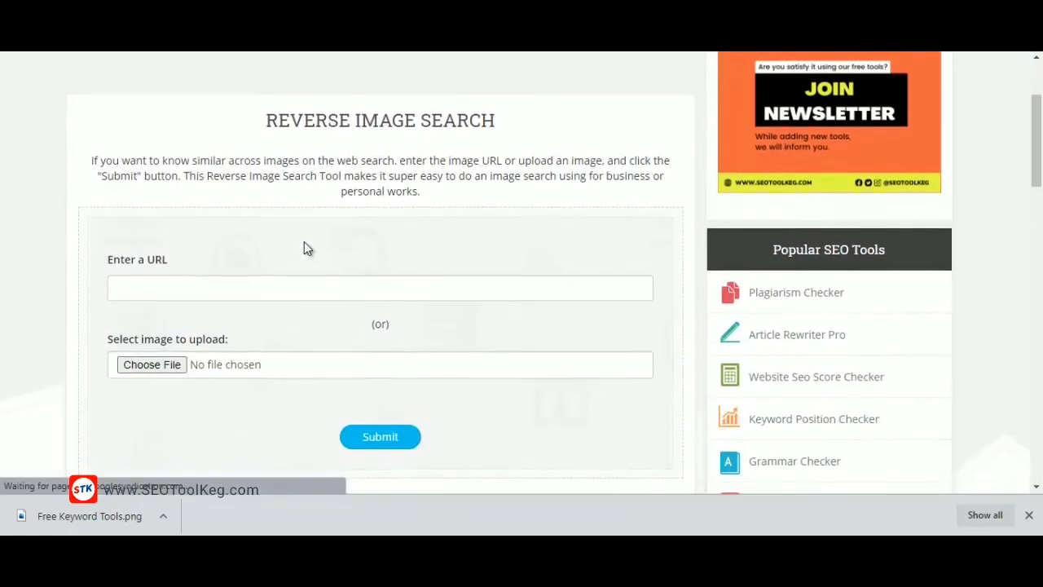
pyautogui.scroll(1, 304, 245)
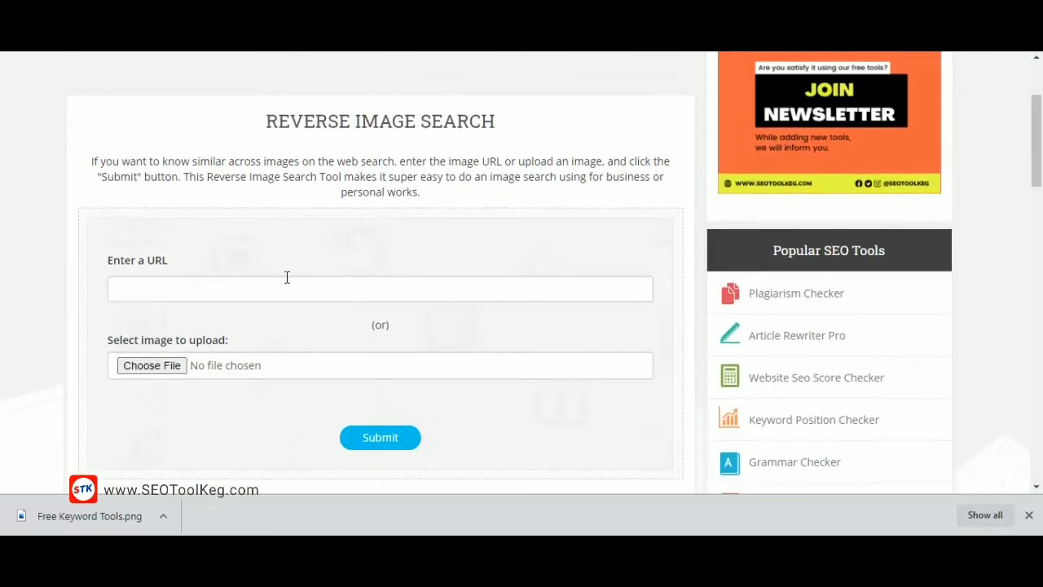
pyautogui.moveTo(110, 515); pyautogui.dragTo(155, 370)
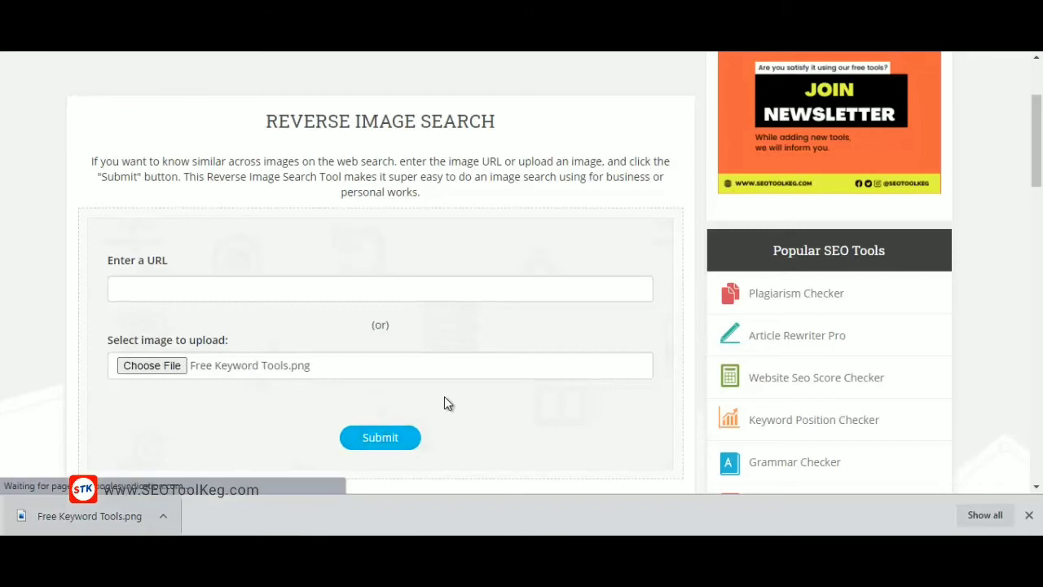
pyautogui.scroll(-3, 451, 372)
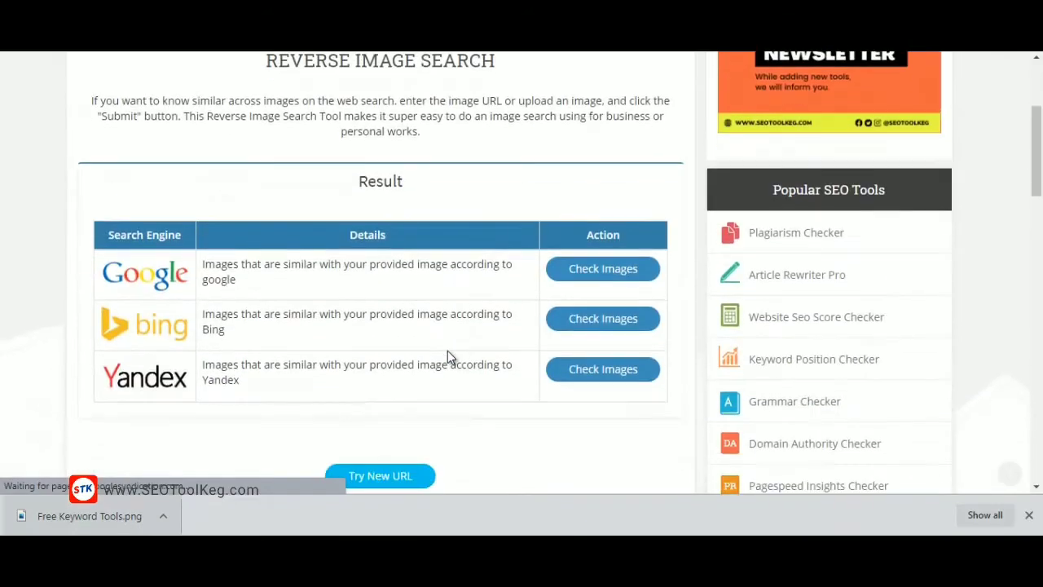
pyautogui.click(603, 272)
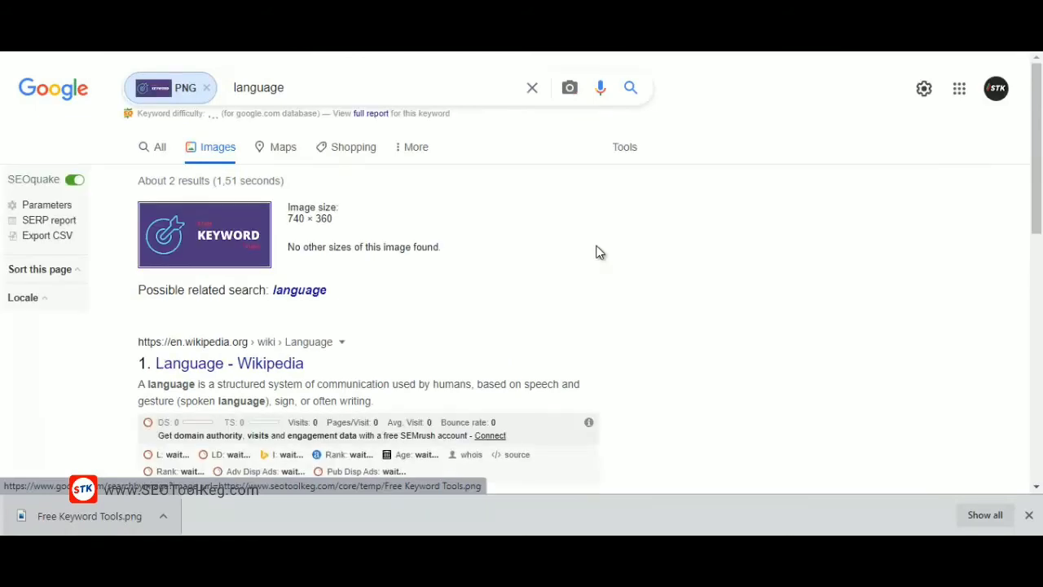
# - Examine the Google results for Free Keyword Tools.png, checking the note on other image sizes and the visually similar images
pyautogui.click(288, 245)
pyautogui.moveTo(350, 246); pyautogui.dragTo(446, 256)
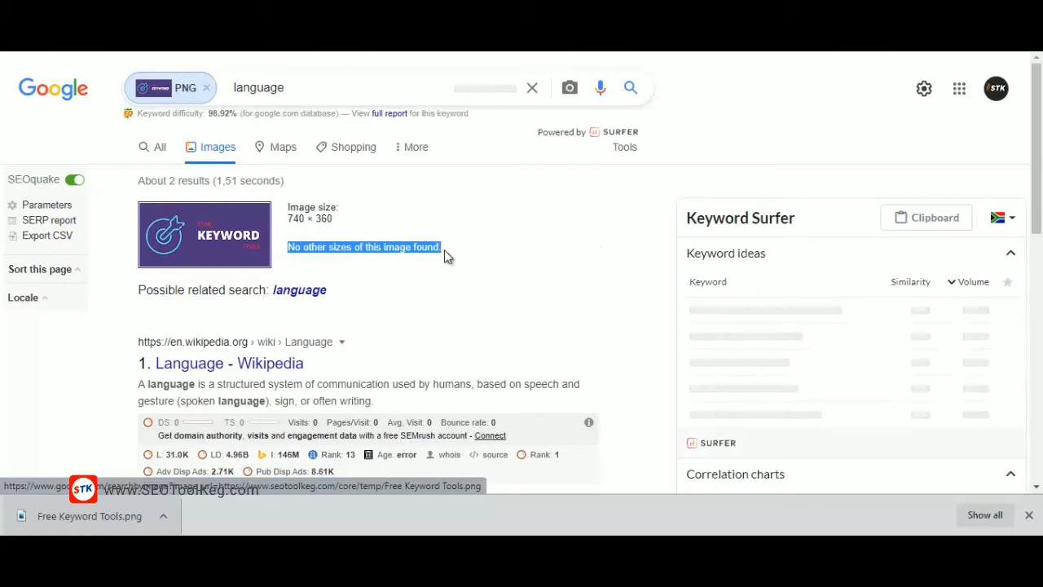
pyautogui.click(445, 255)
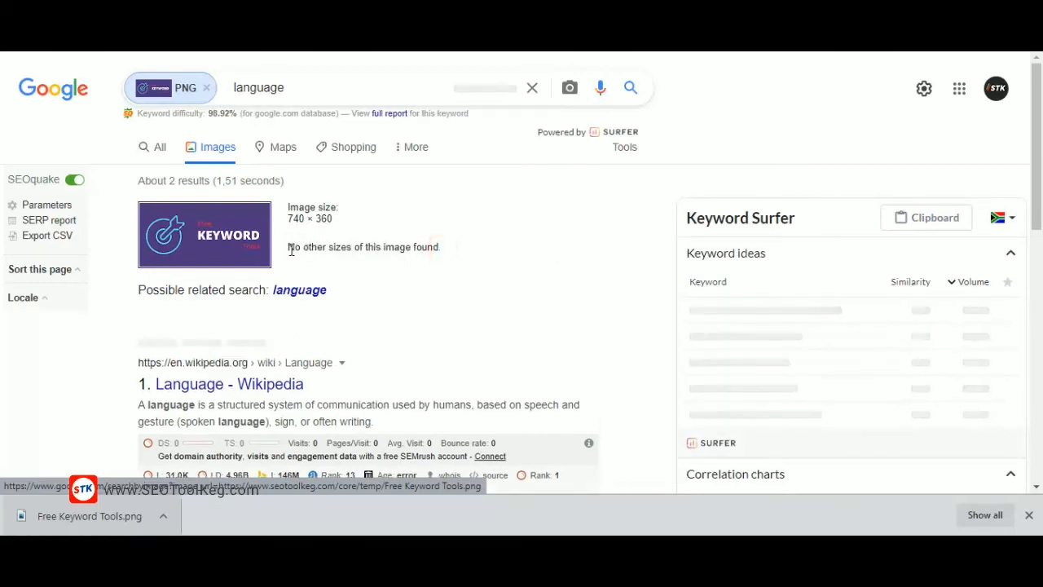
pyautogui.moveTo(290, 247); pyautogui.dragTo(445, 256)
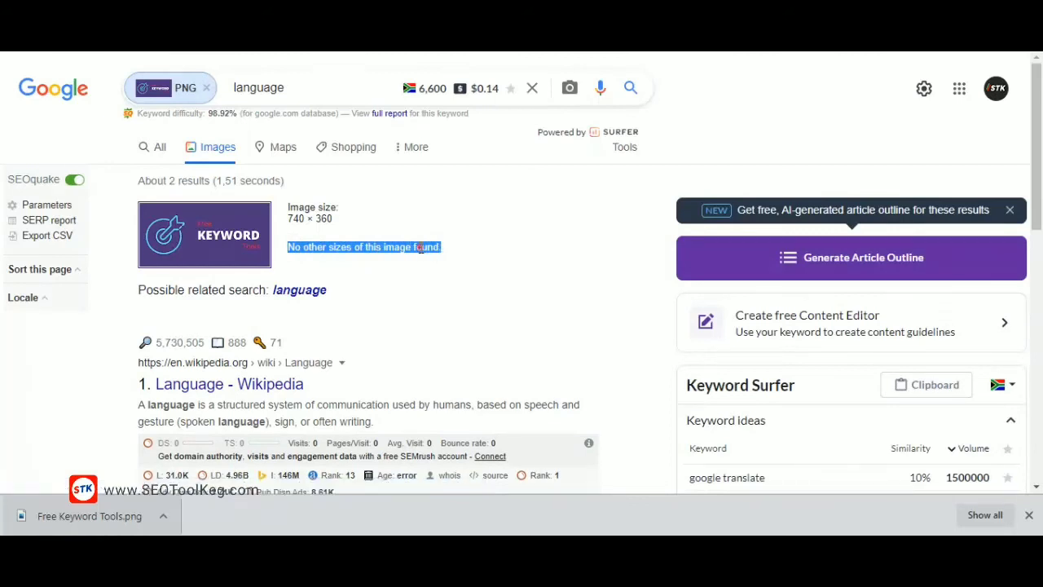
pyautogui.click(420, 251)
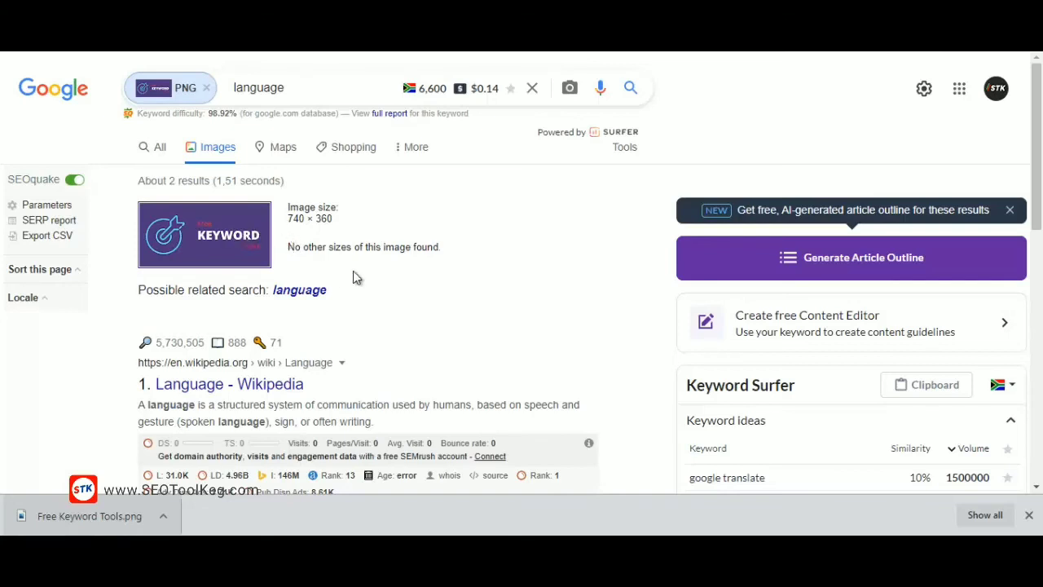
pyautogui.scroll(-10, 380, 233)
pyautogui.scroll(2, 380, 238)
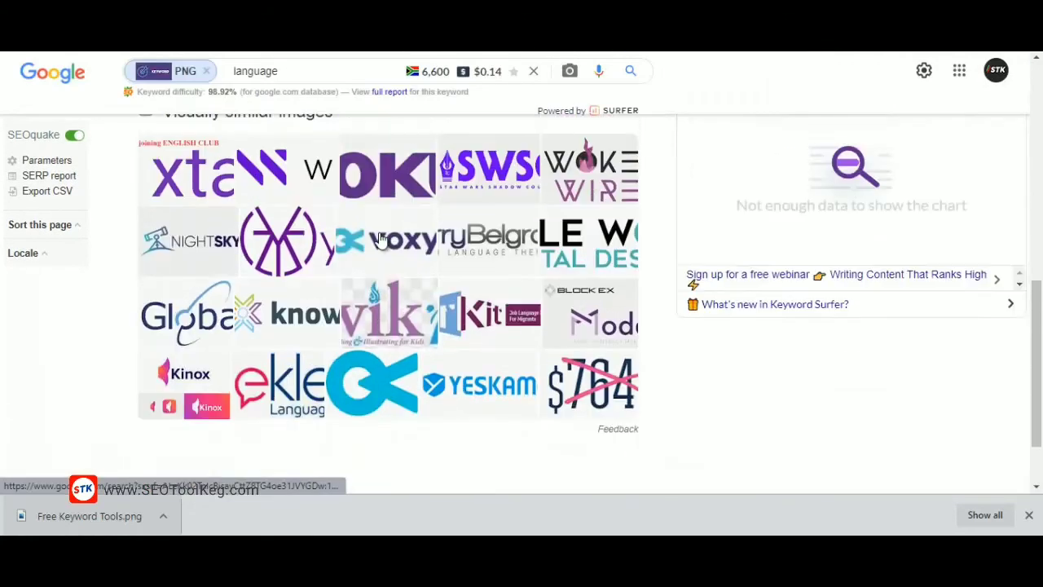
pyautogui.scroll(10, 381, 238)
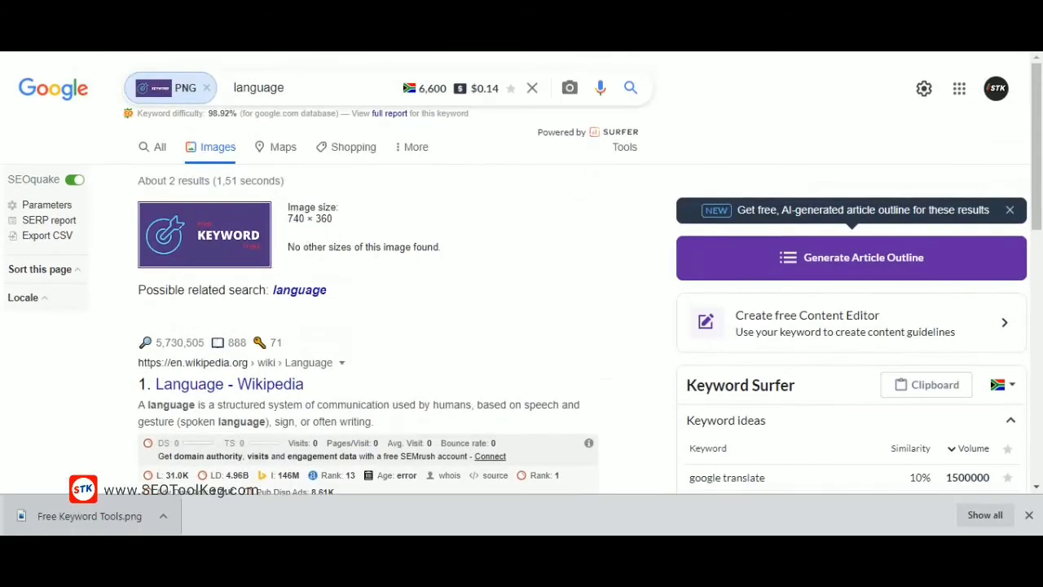
# - Return to SEOToolKeg, open a blank Reverse Image Search form and dismiss the browser's download bar
pyautogui.hotkey('ctrl', 'shift', 'Tab')
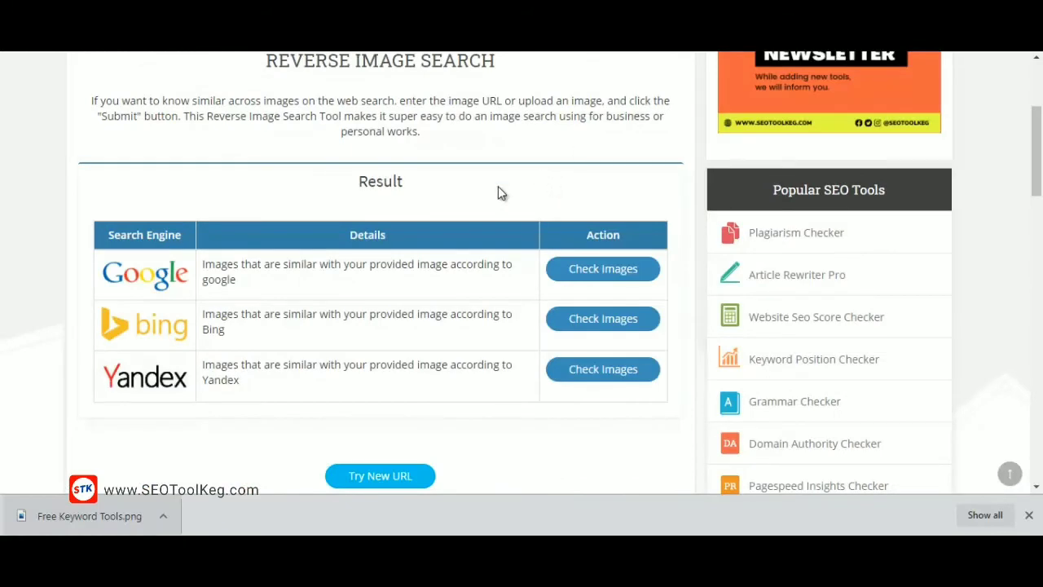
pyautogui.scroll(3, 501, 192)
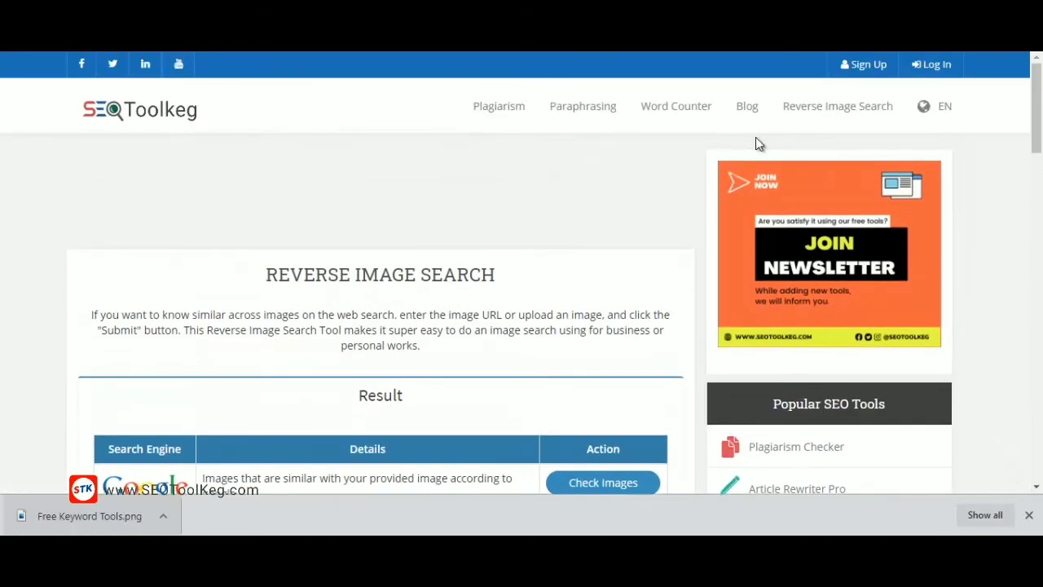
pyautogui.click(825, 111)
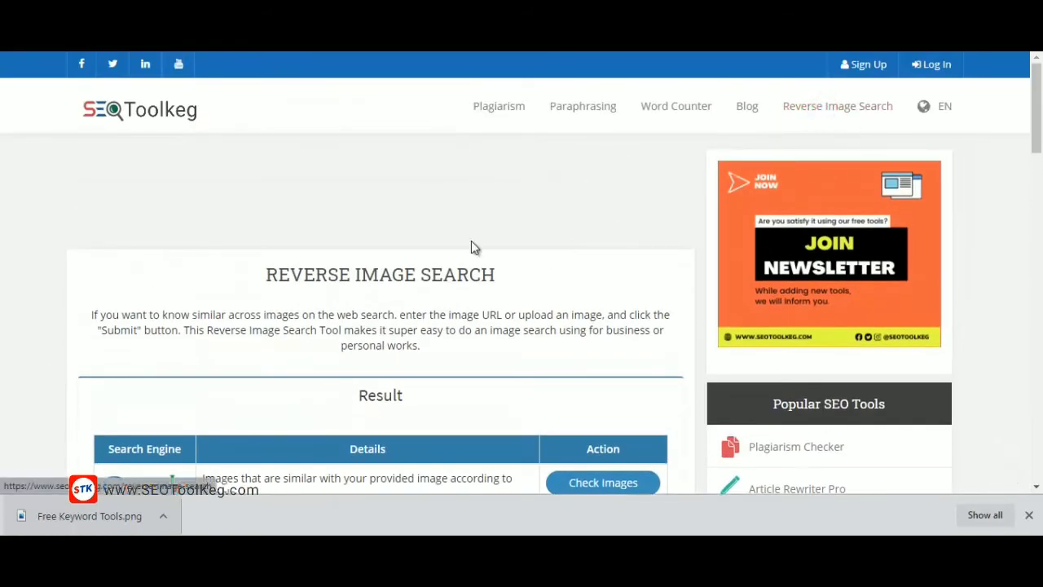
pyautogui.scroll(-3, 565, 196)
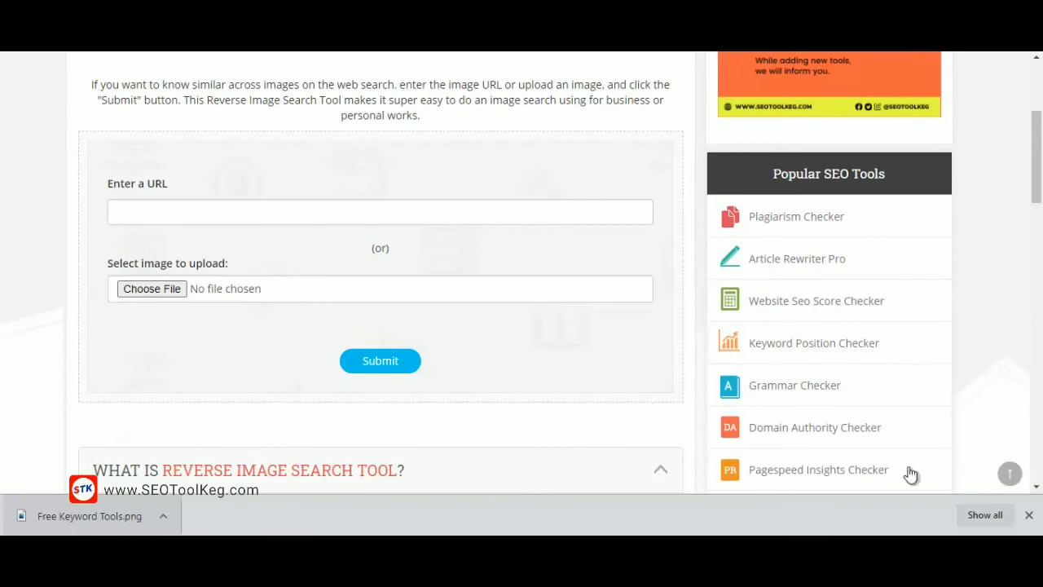
pyautogui.click(1028, 515)
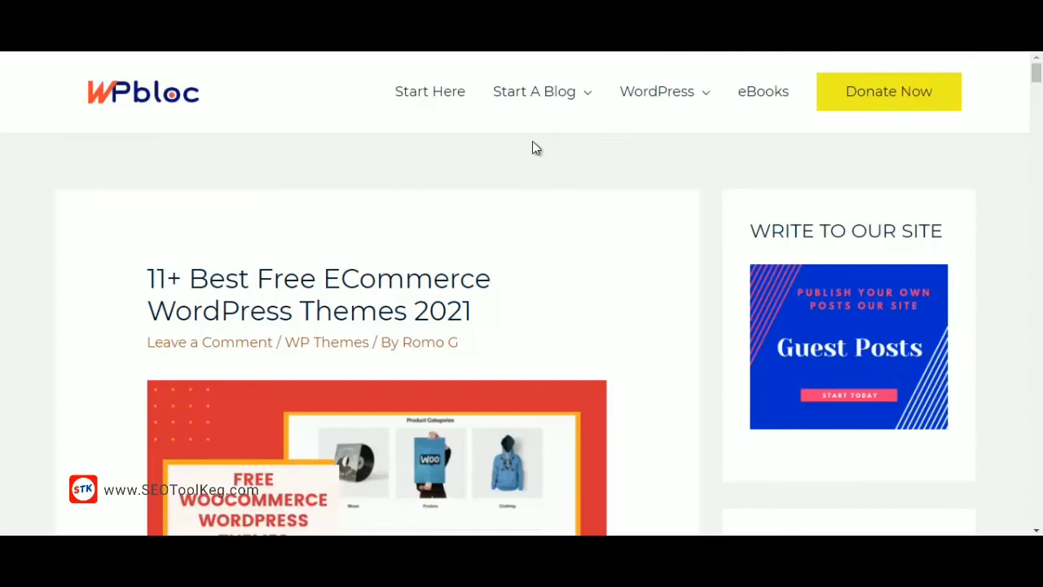
# - Copy the address of the Free WooCommerce WordPress Themes featured image from the WPbloc article on eCommerce themes
pyautogui.scroll(-3, 532, 147)
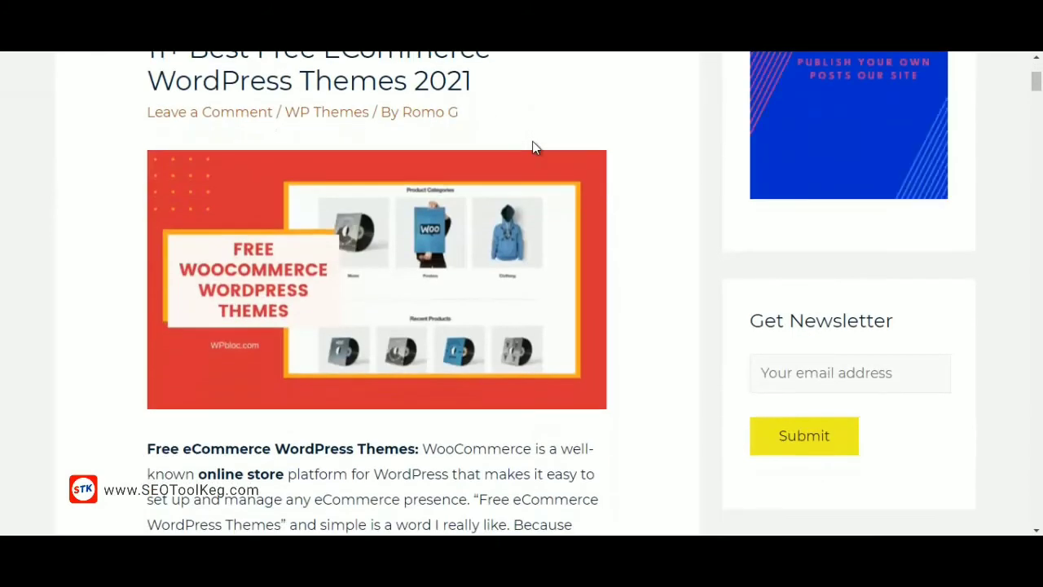
pyautogui.scroll(1, 470, 238)
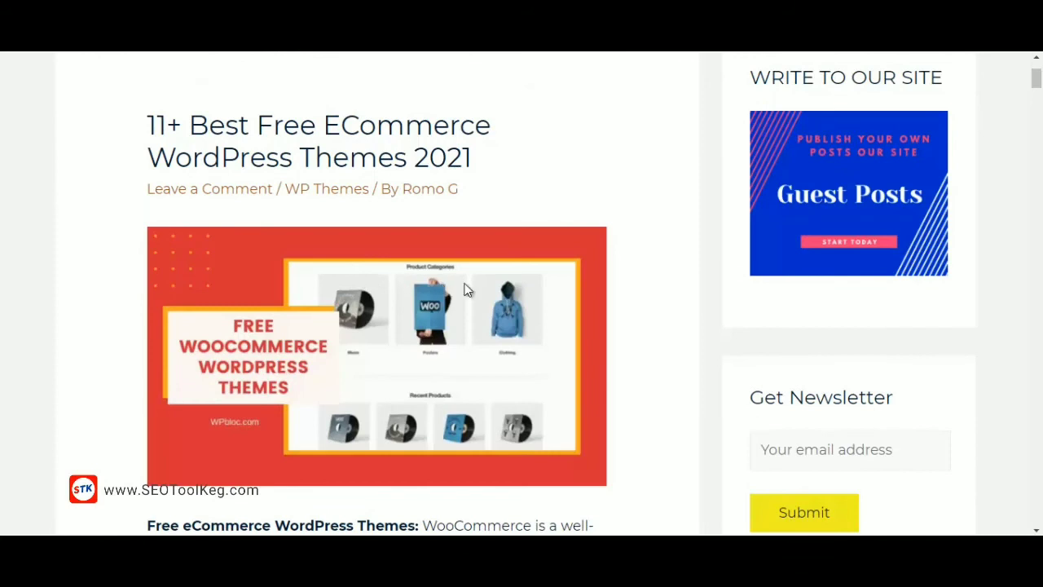
pyautogui.rightClick(392, 279)
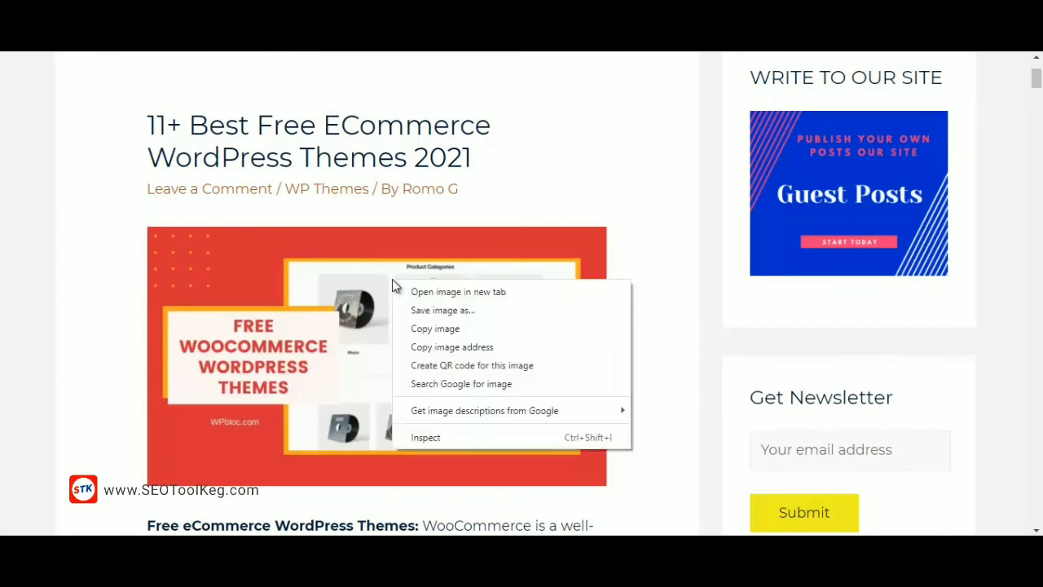
pyautogui.click(453, 348)
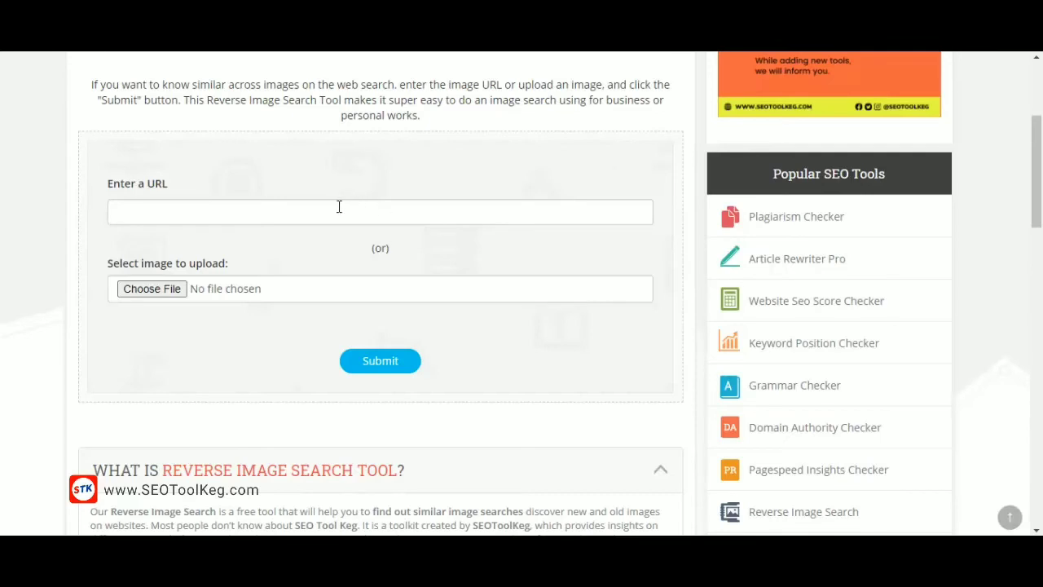
# - Paste the copied WPbloc image address as the URL in SEOToolKeg's Reverse Image Search and submit it
pyautogui.click(339, 207)
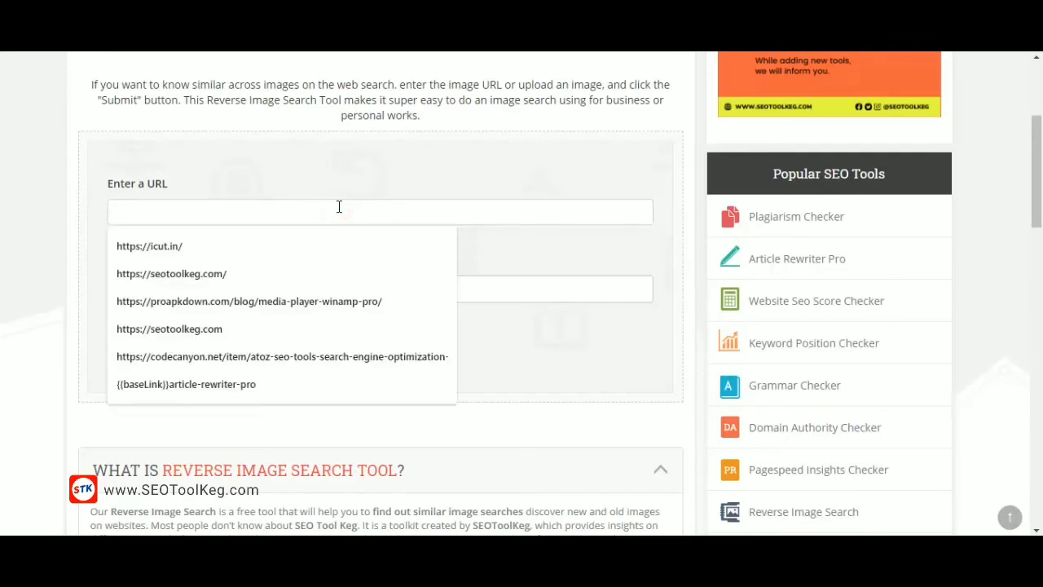
pyautogui.hotkey('ctrl', 'v')
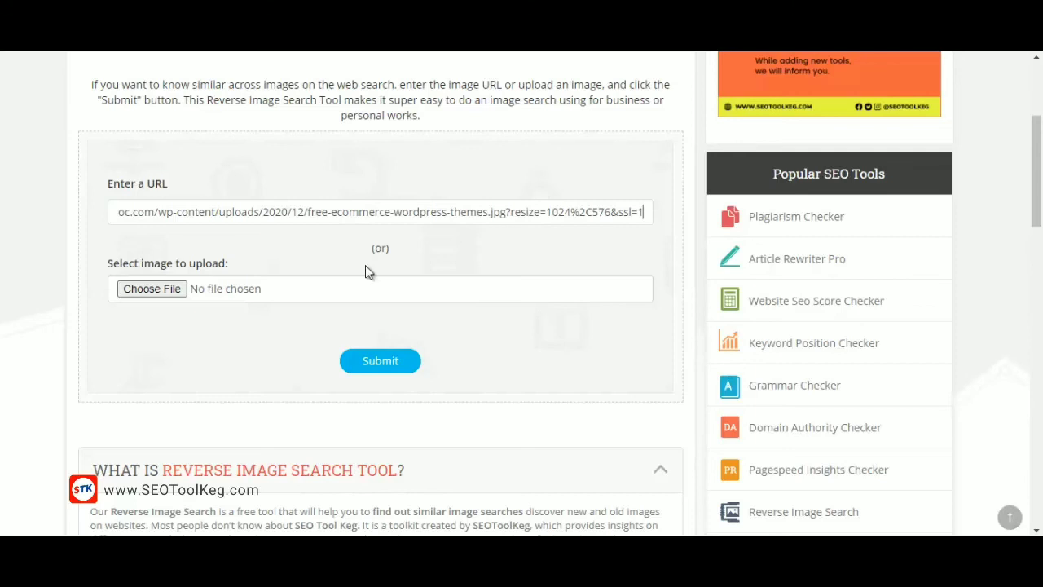
pyautogui.click(390, 365)
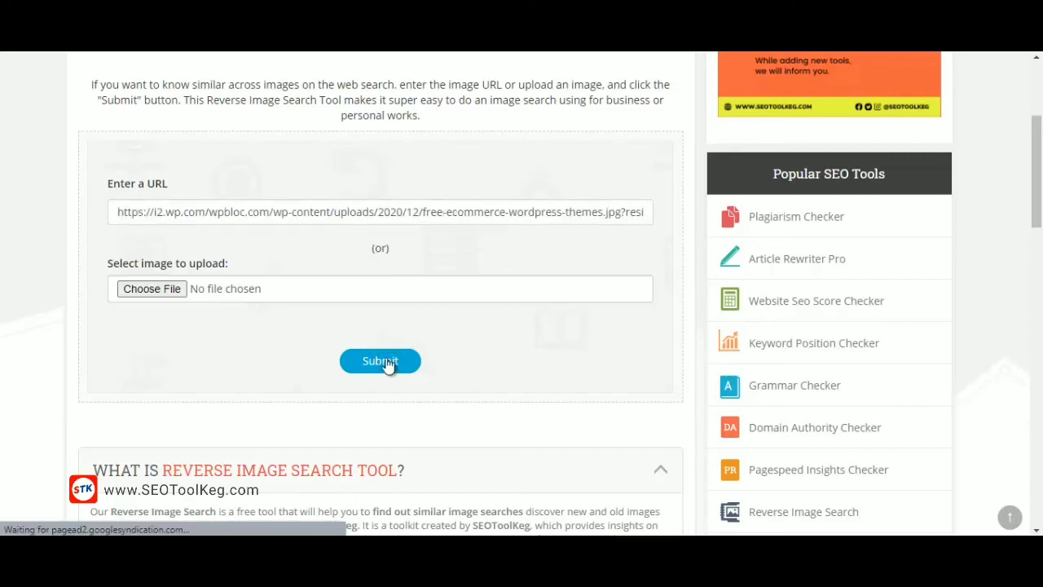
# - Check the Google matches for the WPbloc featured image and look through all sizes of the image
pyautogui.scroll(-3, 356, 315)
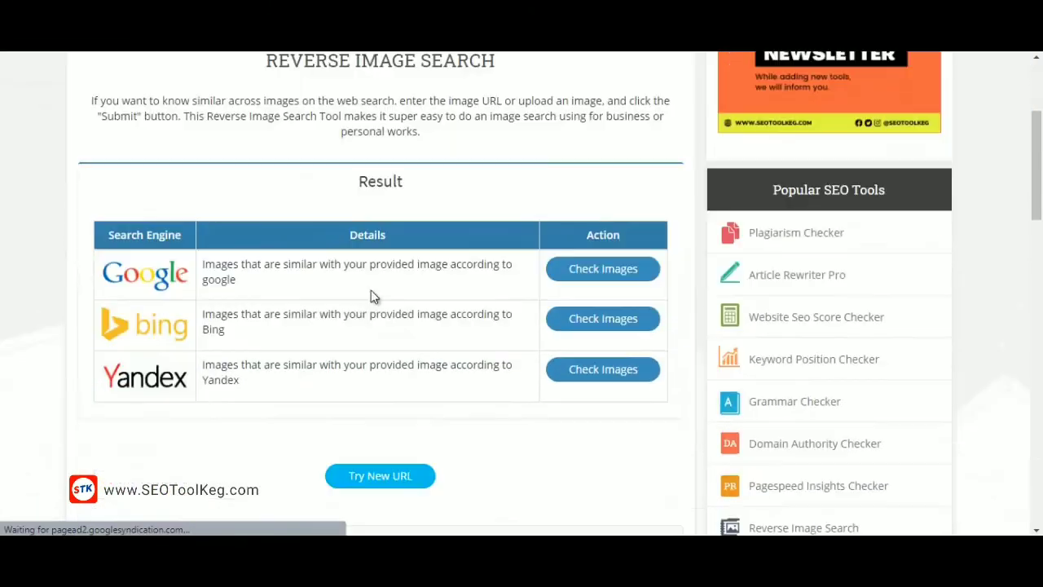
pyautogui.click(596, 269)
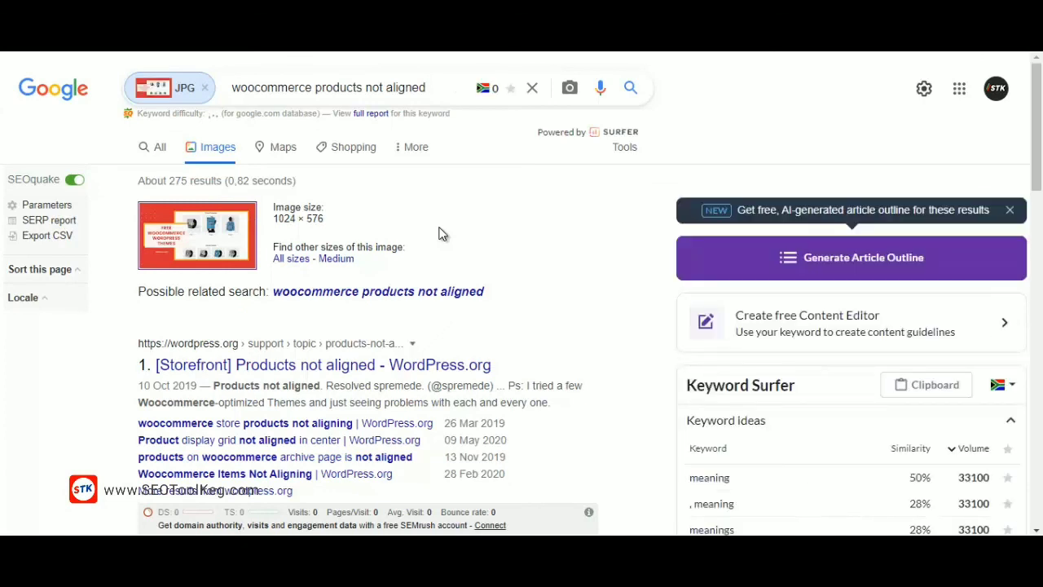
pyautogui.click(283, 259)
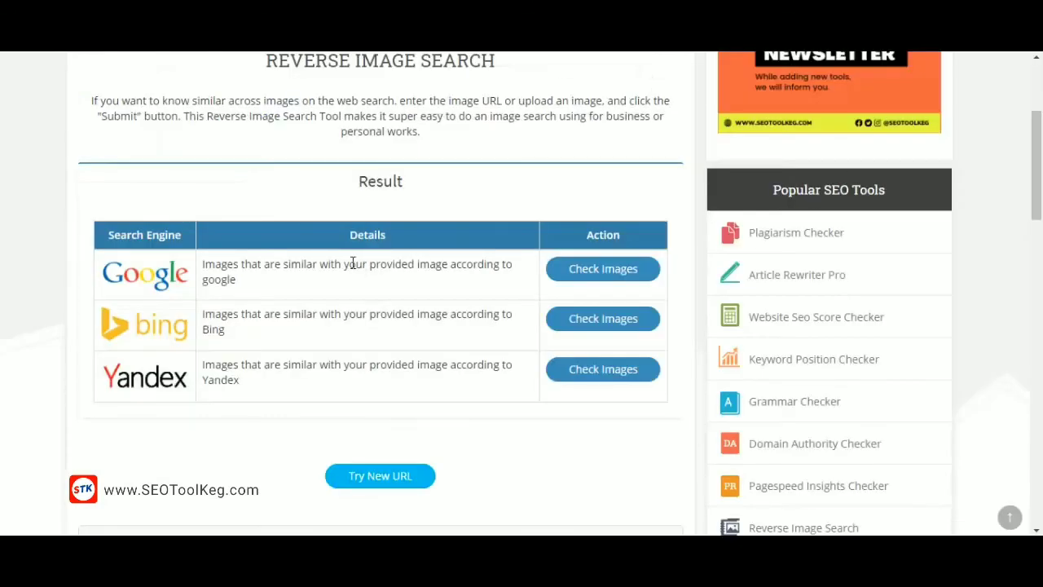
pyautogui.scroll(1, 358, 259)
pyautogui.scroll(-1, 366, 265)
pyautogui.scroll(3, 512, 270)
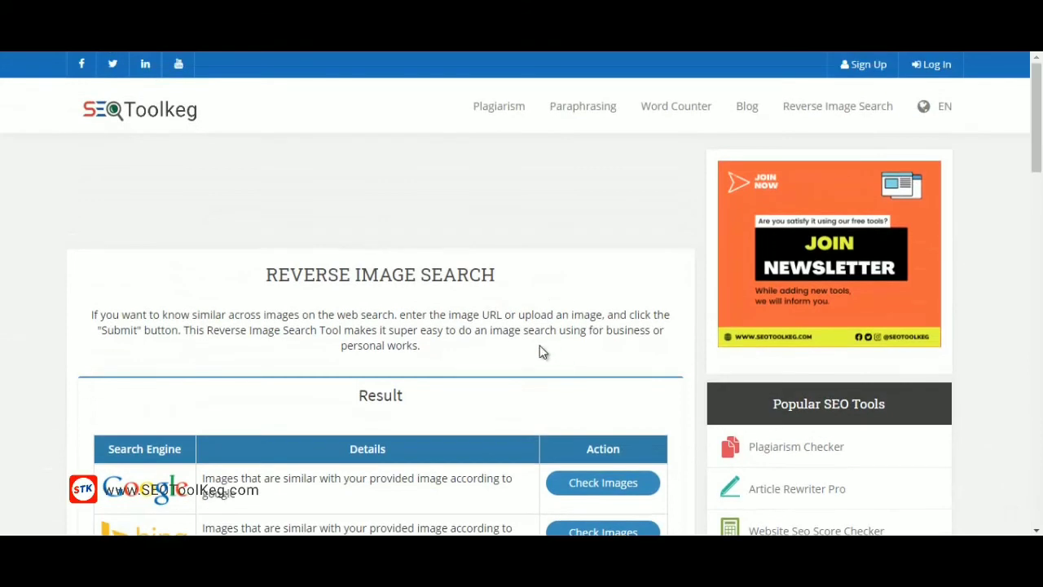